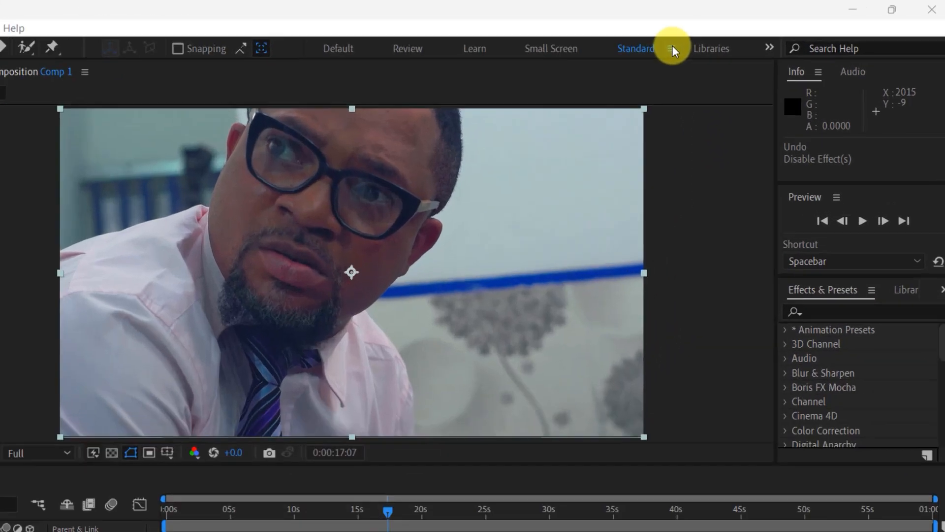
# Step: Reset the Standard workspace to its saved layout and deselect the video layer in Comp 1
pyautogui.click(740, 35)
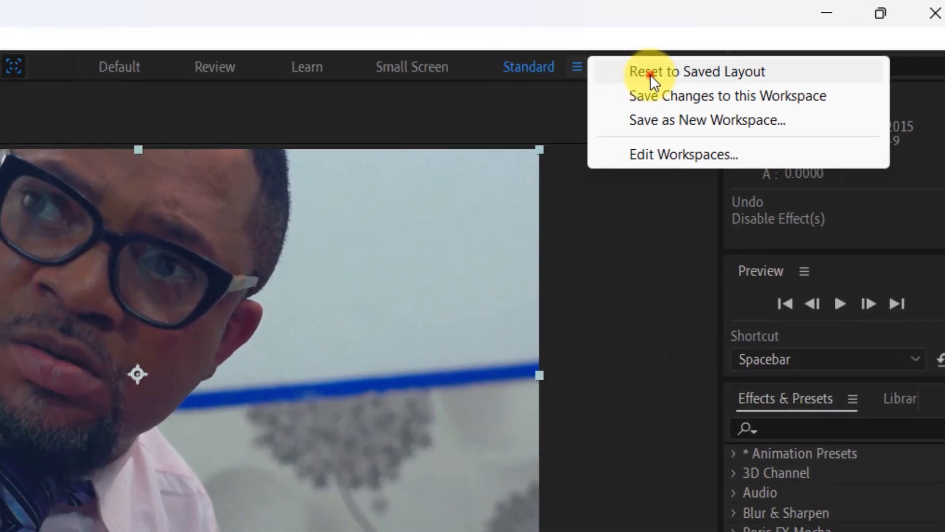
pyautogui.click(634, 79)
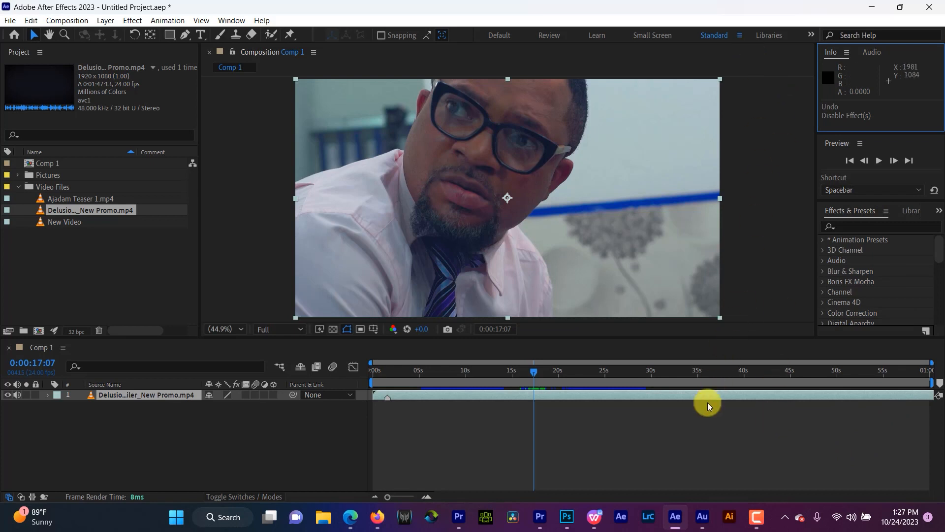
pyautogui.click(609, 450)
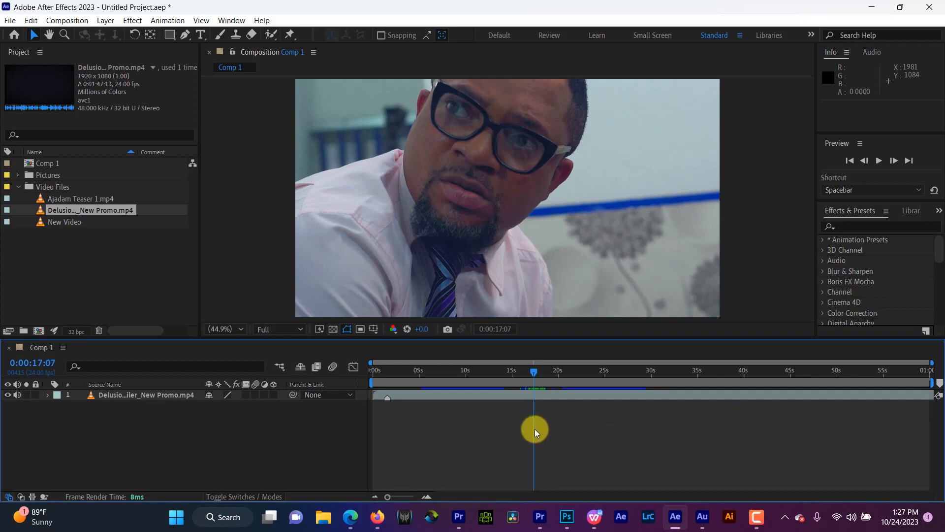
# Step: Apply the Fast Box Blur effect to the Delusion Trailer_New Promo.mp4 layer
pyautogui.click(464, 396)
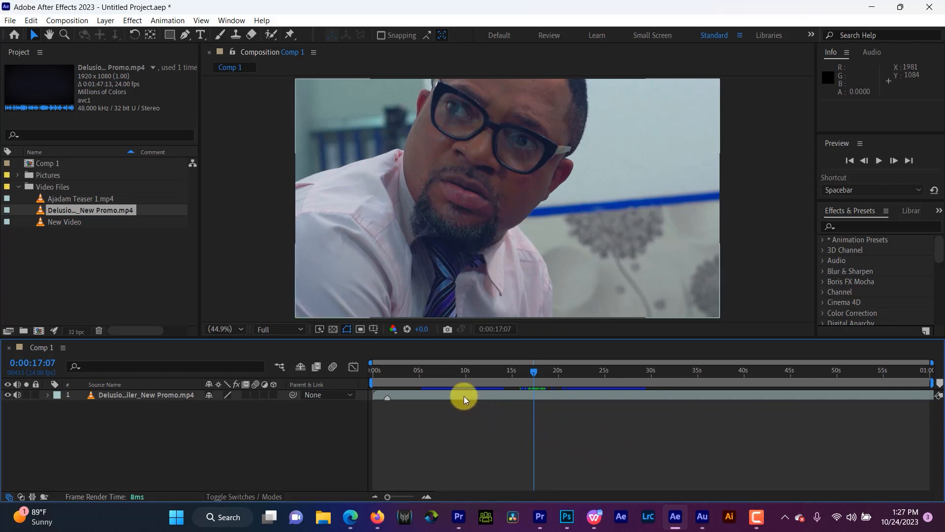
pyautogui.click(422, 394)
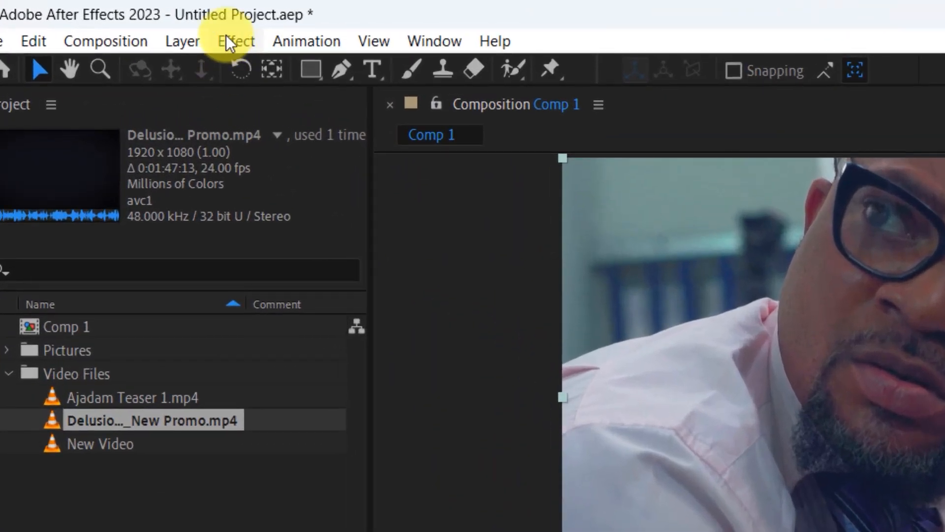
pyautogui.click(129, 20)
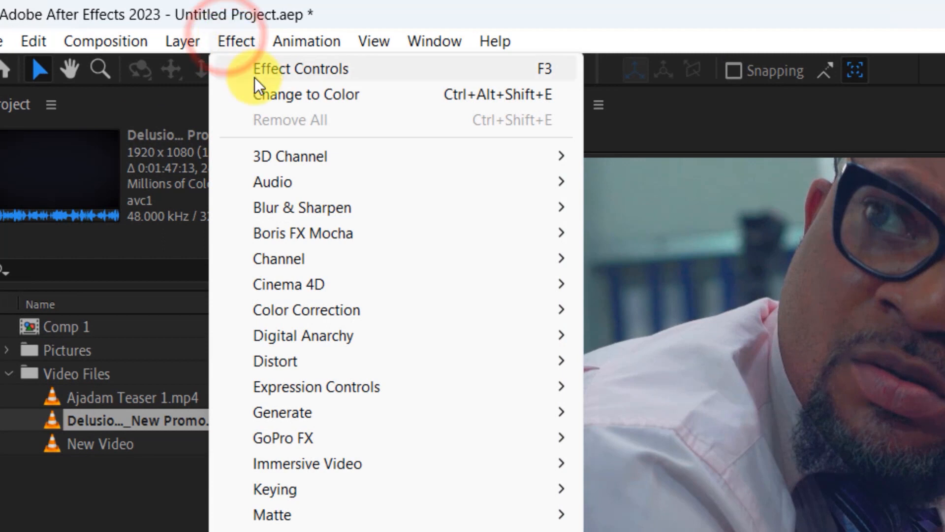
pyautogui.moveTo(389, 217)
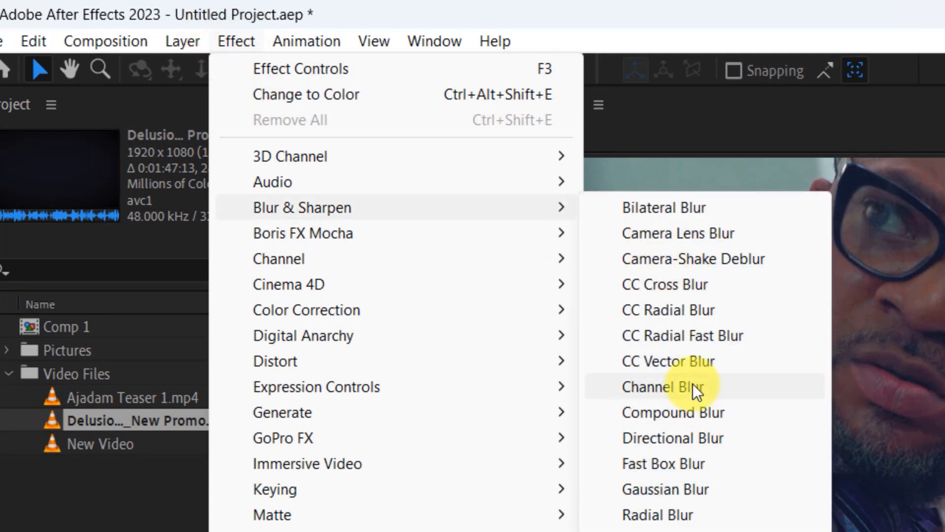
pyautogui.click(676, 465)
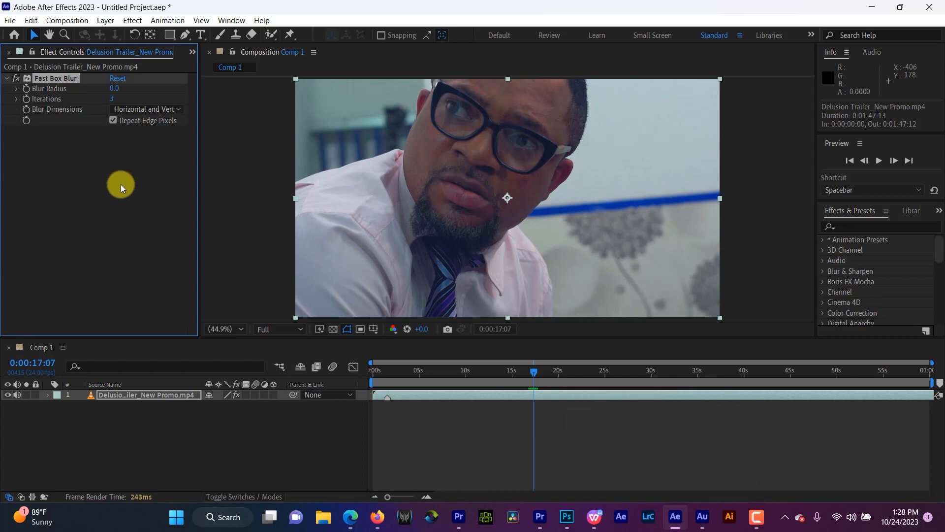
# Step: Hide and reshow the Effect Controls repeatedly, finishing with them open for Delusion Trailer_New Promo.mp4
pyautogui.press('F3')
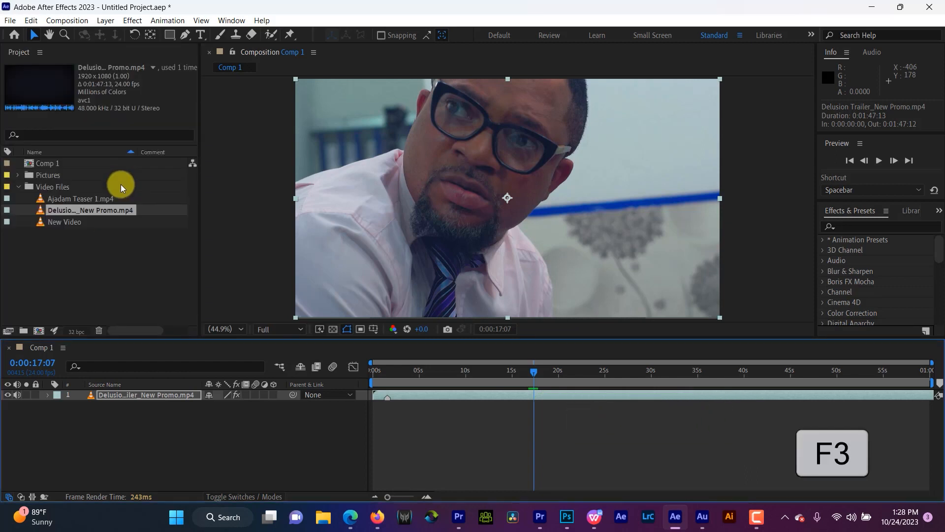
pyautogui.press('F3')
pyautogui.press('F3')
pyautogui.press('F3')
pyautogui.press('F3')
pyautogui.press('F3')
pyautogui.press('F3')
pyautogui.press('F3')
pyautogui.press('F3')
pyautogui.press('F3')
pyautogui.press('F3')
pyautogui.press('F3')
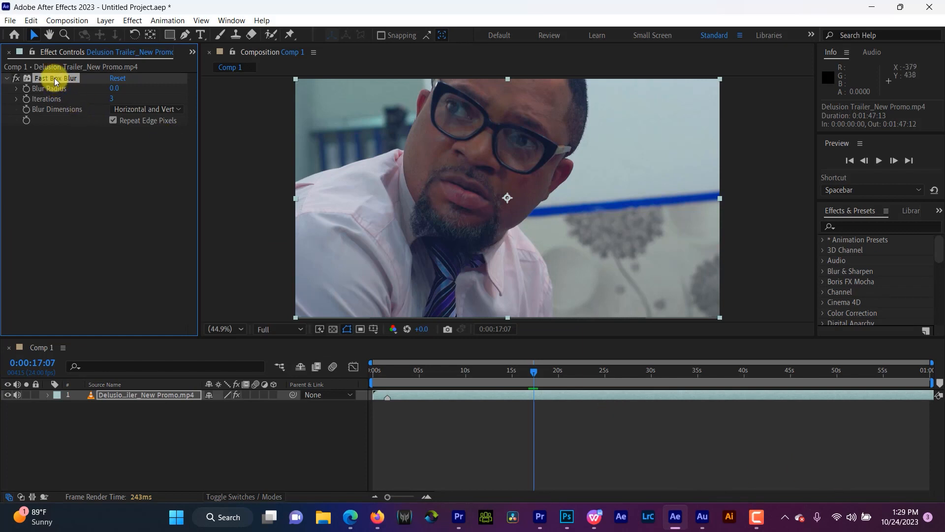
pyautogui.press('F3')
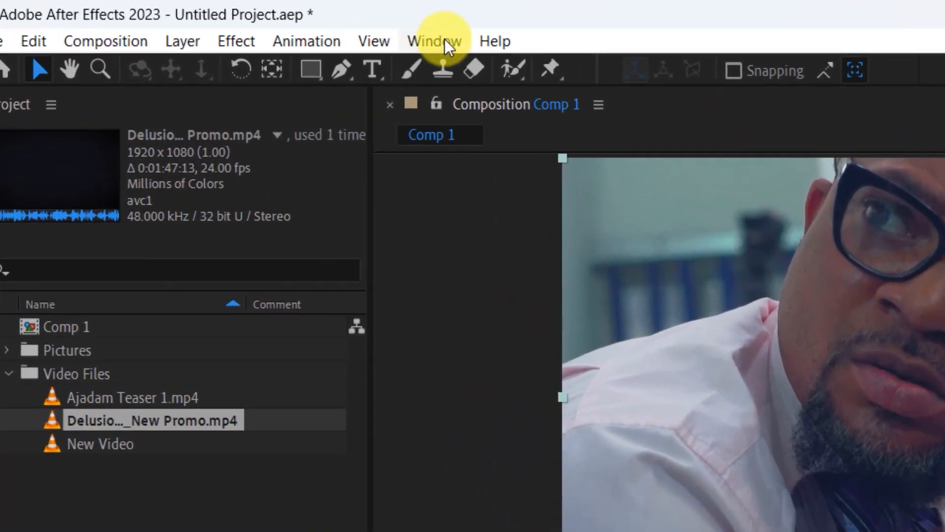
pyautogui.click(268, 24)
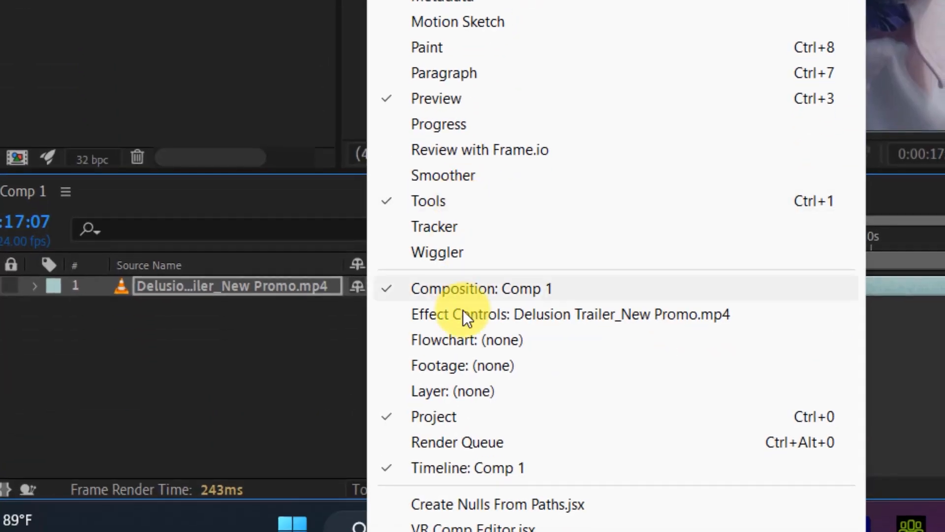
pyautogui.click(461, 314)
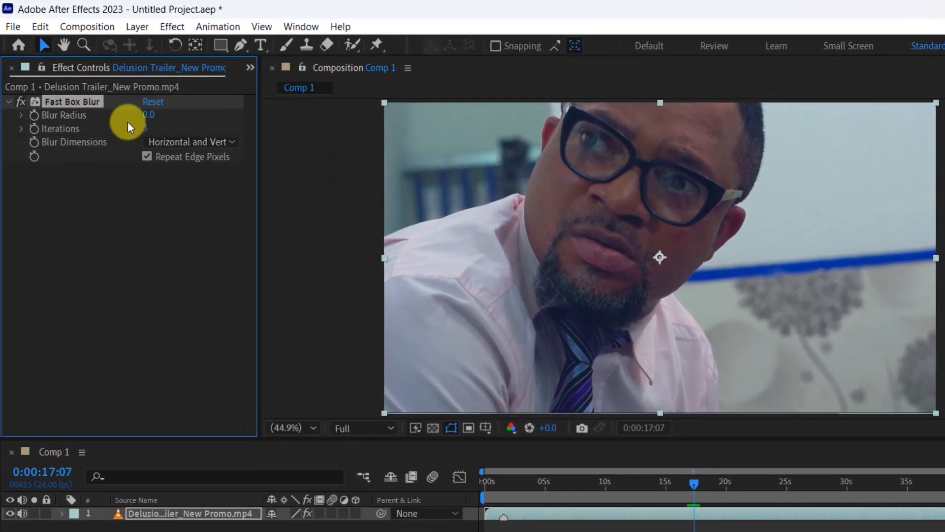
# Step: Try Blur Radius values of 32 and 82 on Fast Box Blur while switching Repeat Edge Pixels off and back on
pyautogui.moveTo(148, 118); pyautogui.dragTo(173, 127)
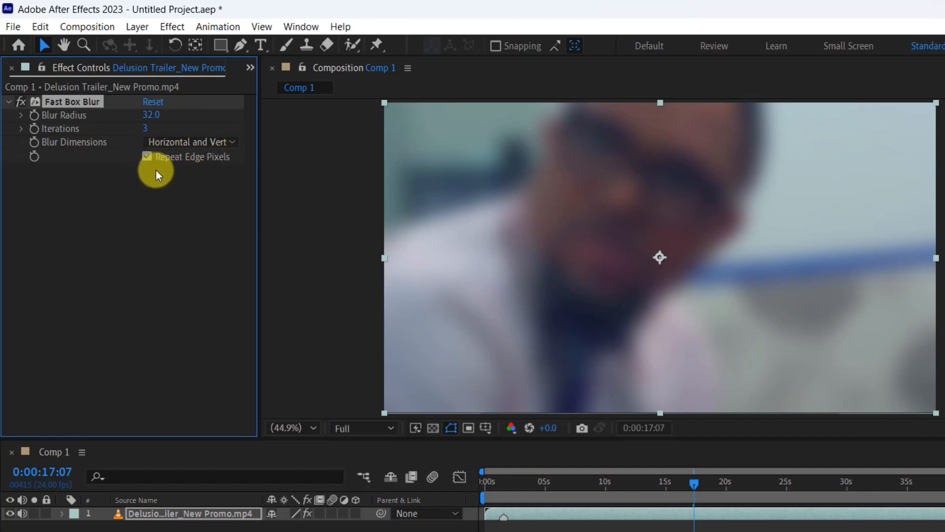
pyautogui.click(145, 156)
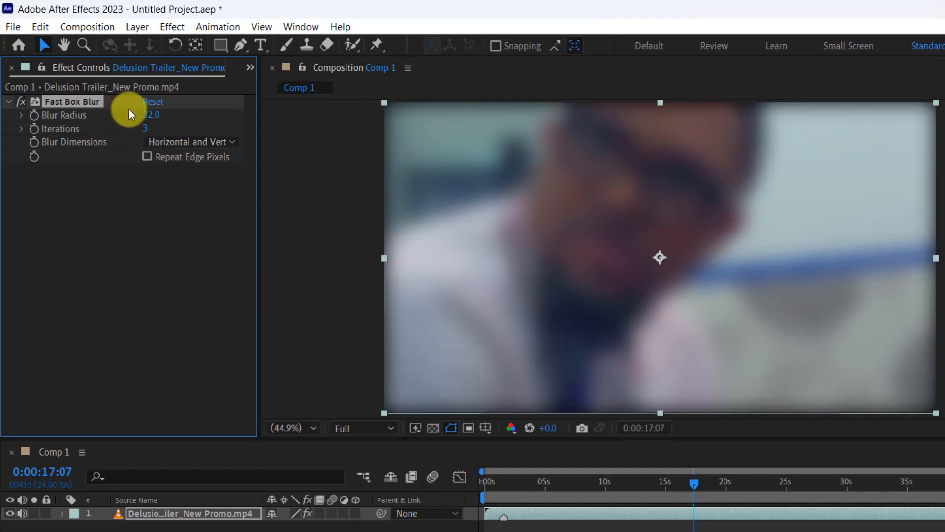
pyautogui.moveTo(149, 115); pyautogui.dragTo(178, 101)
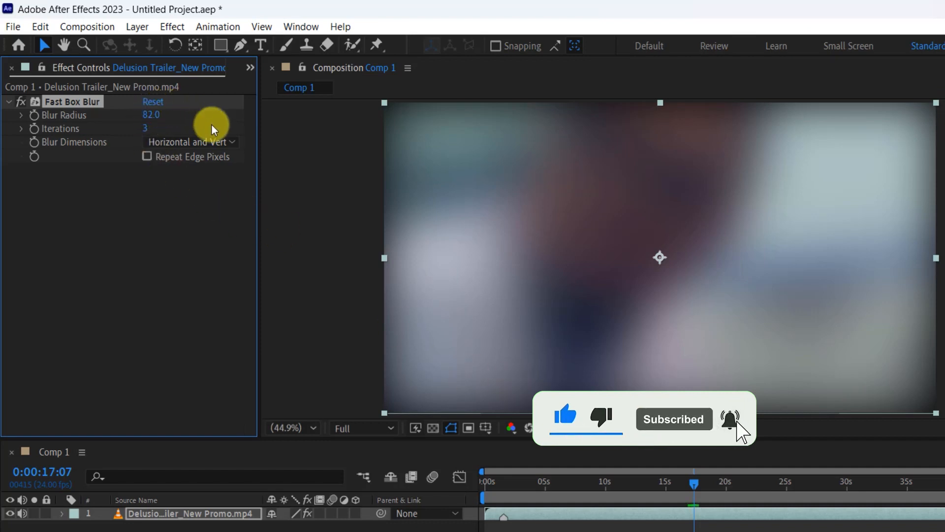
pyautogui.click(147, 157)
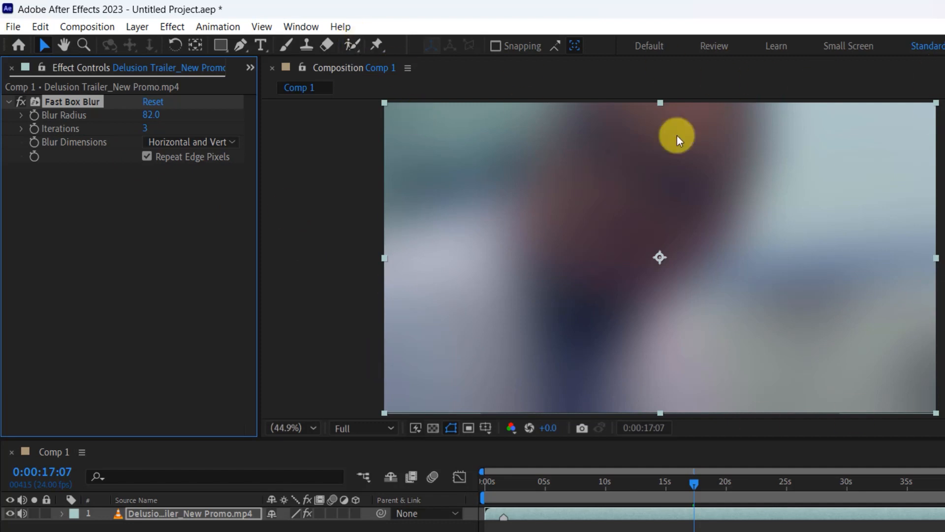
# Step: Reduce the Blur Radius of Fast Box Blur to 25 and finally set it to 30
pyautogui.moveTo(155, 120); pyautogui.dragTo(149, 124)
pyautogui.click(153, 115)
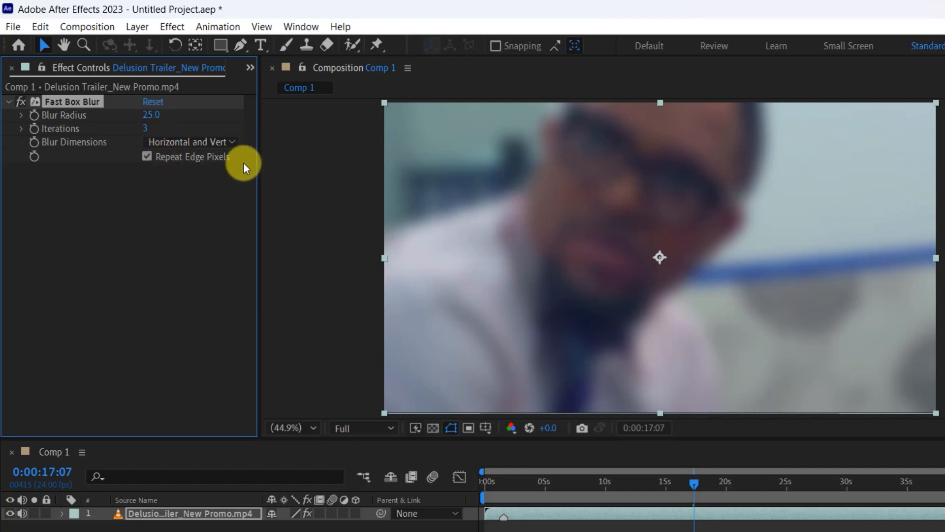
pyautogui.moveTo(151, 118); pyautogui.dragTo(146, 155)
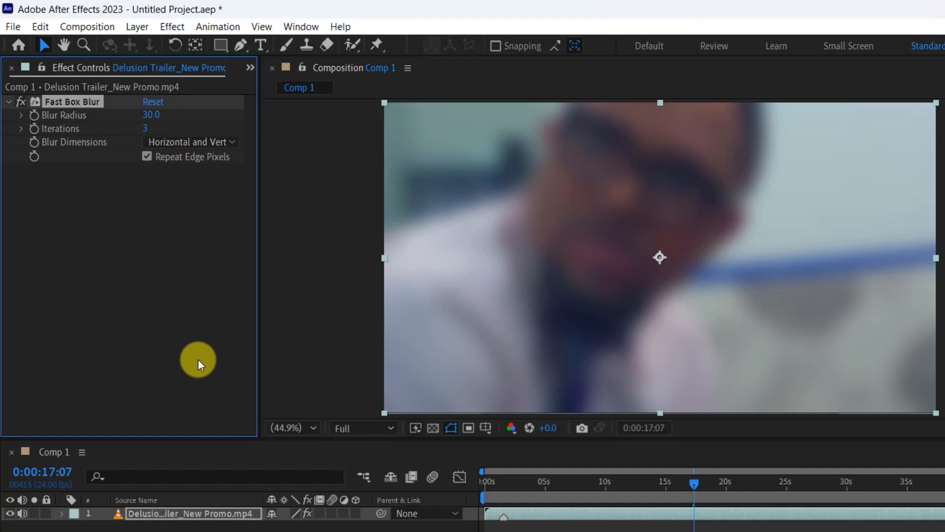
# Step: Search the effects and presets for "glow" and apply the Stylize Glow effect to the video in the composition
pyautogui.click(170, 28)
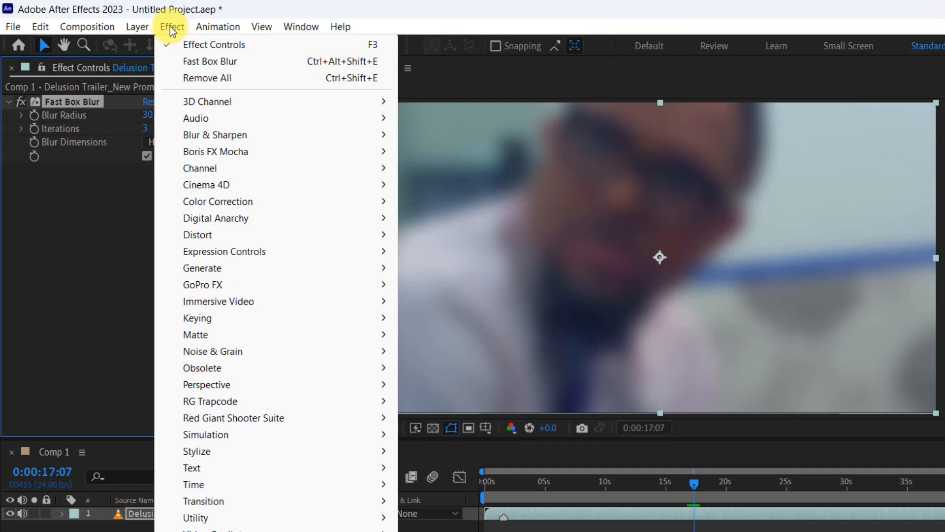
pyautogui.moveTo(277, 451)
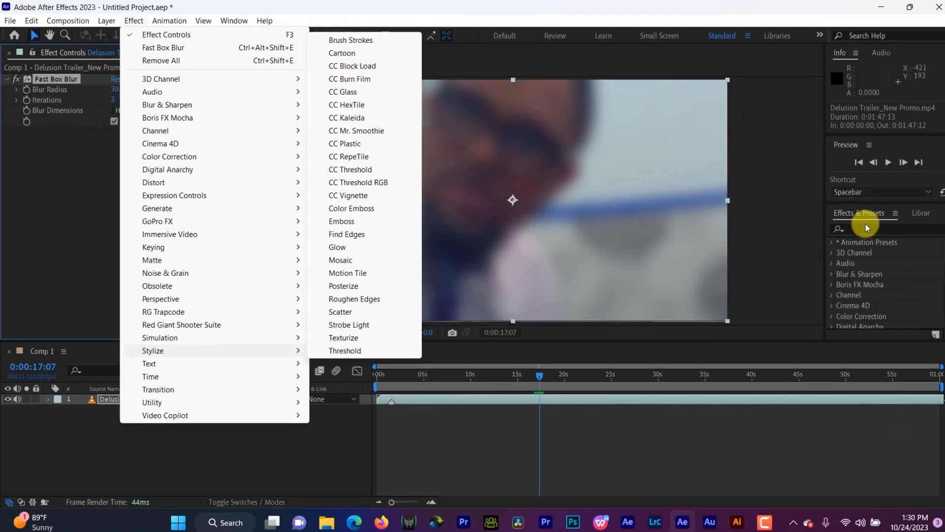
pyautogui.click(851, 218)
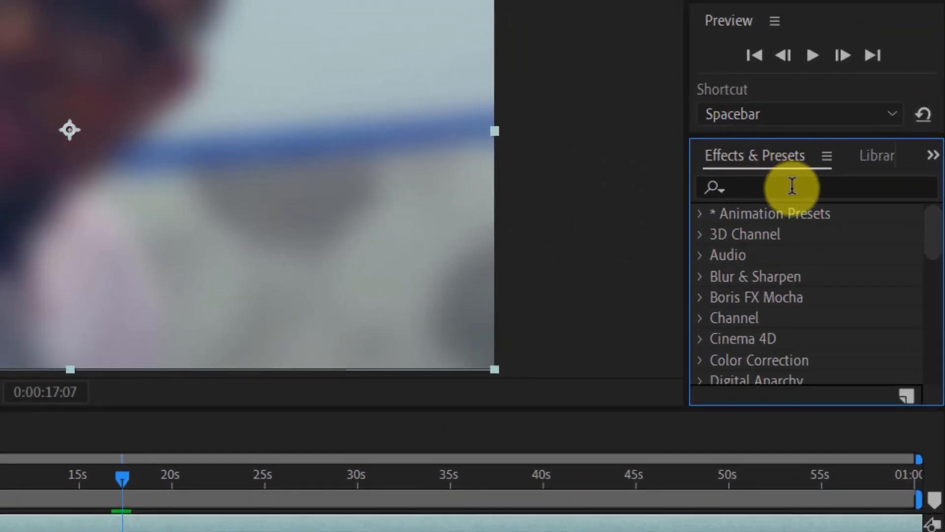
pyautogui.click(790, 187)
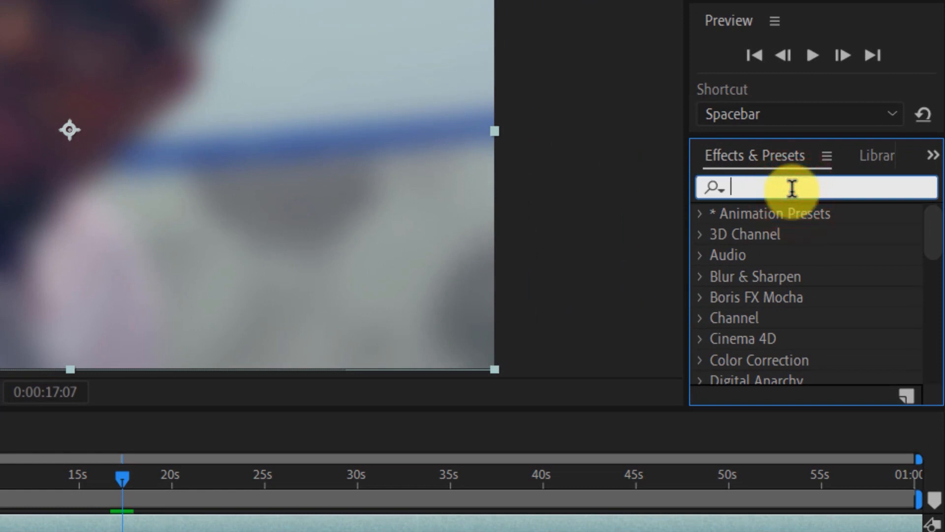
pyautogui.write('glow')
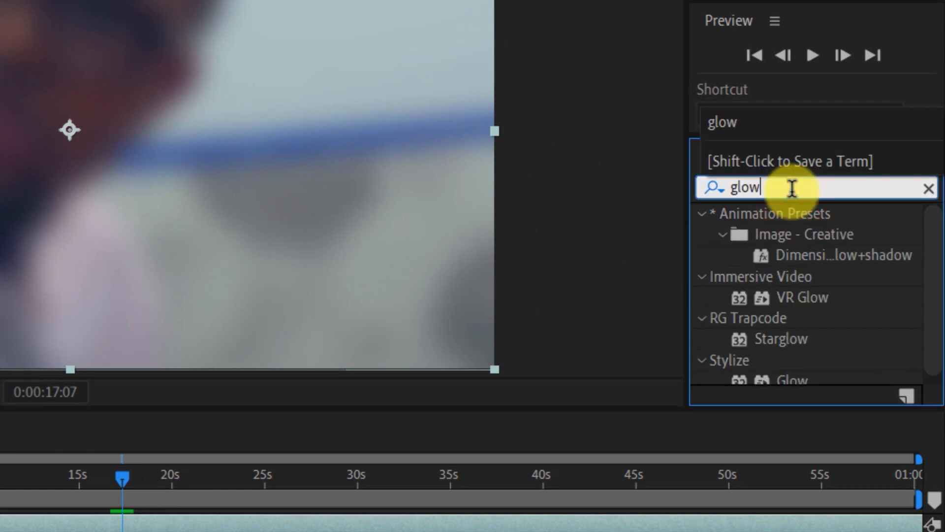
pyautogui.scroll(-1, 779, 367)
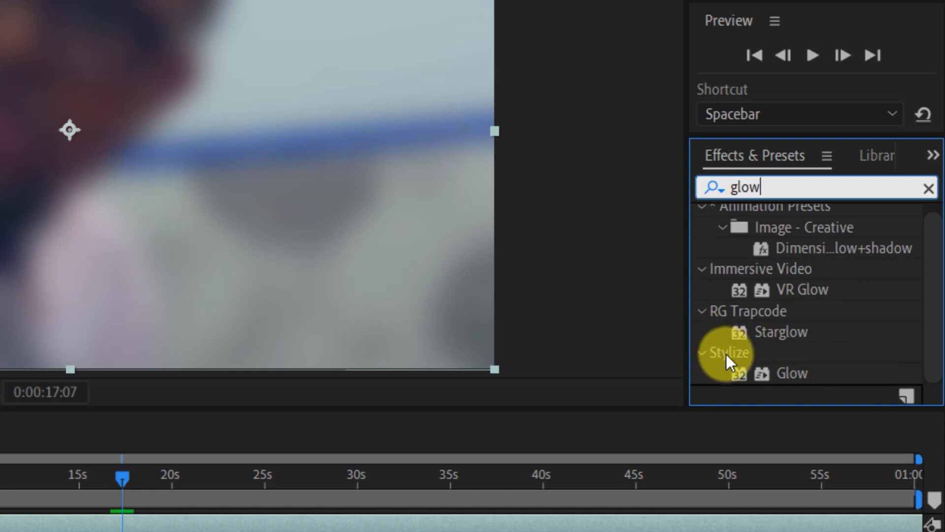
pyautogui.moveTo(795, 376); pyautogui.dragTo(159, 531)
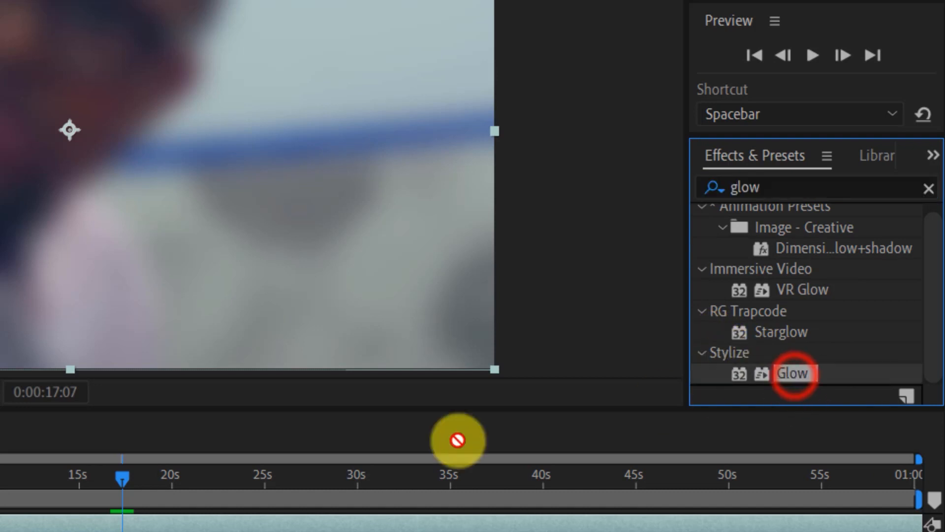
pyautogui.moveTo(529, 404); pyautogui.dragTo(105, 187)
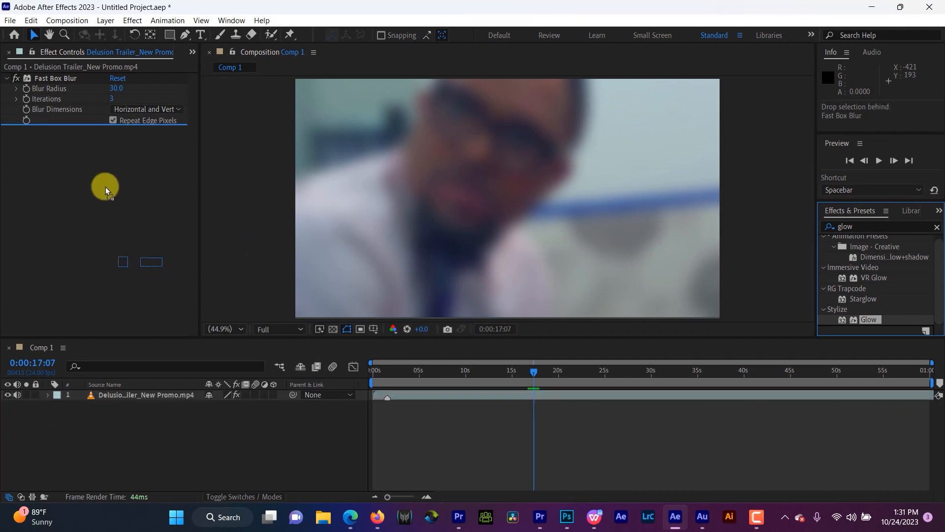
pyautogui.moveTo(71, 154); pyautogui.dragTo(507, 206)
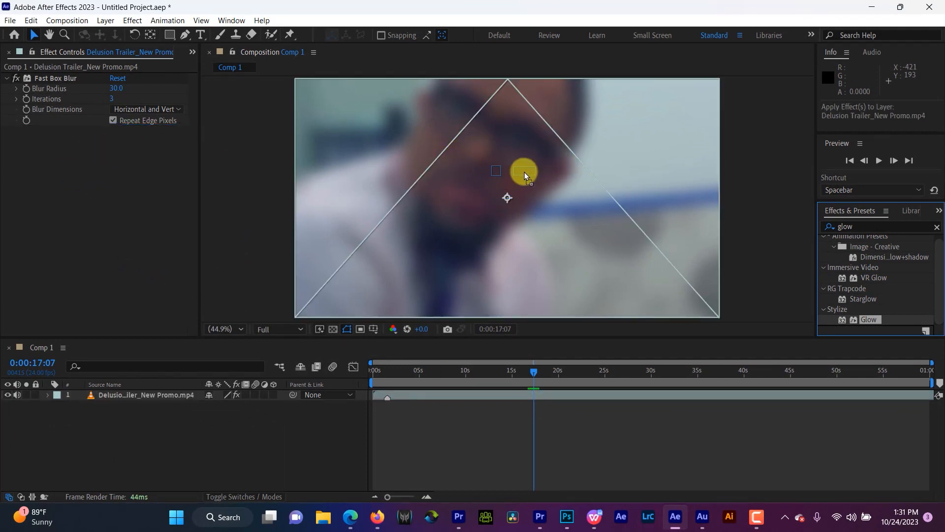
pyautogui.moveTo(525, 172); pyautogui.dragTo(527, 172)
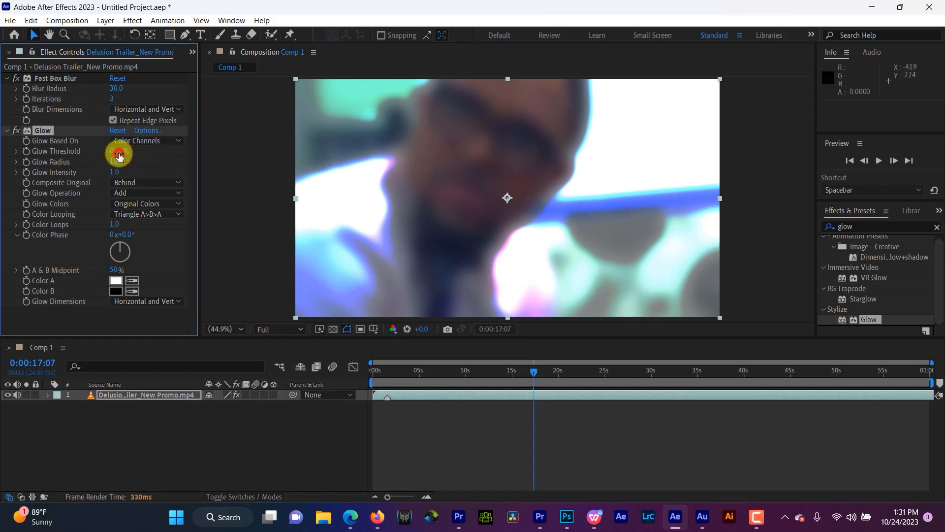
# Step: Set the Glow effect's threshold to 63.1% and its radius to 269, and collapse its settings
pyautogui.moveTo(118, 155); pyautogui.dragTo(256, 139)
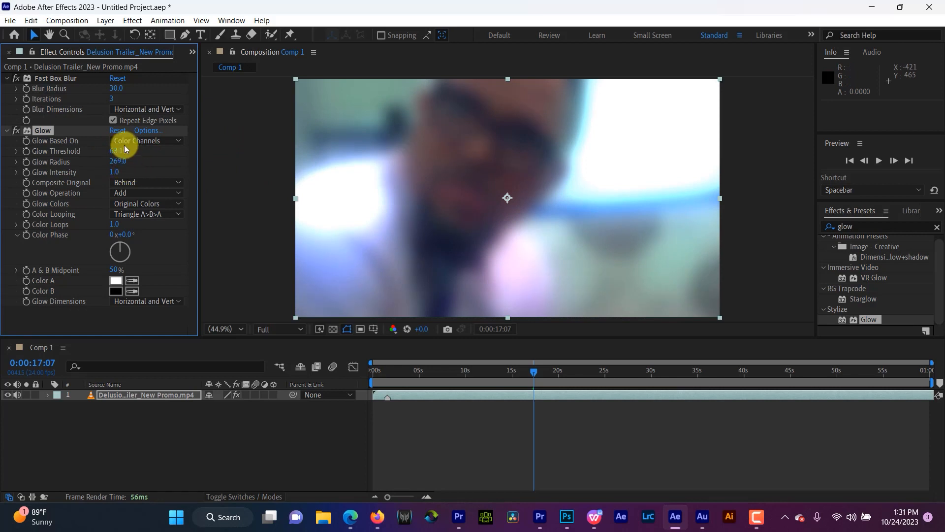
pyautogui.click(7, 132)
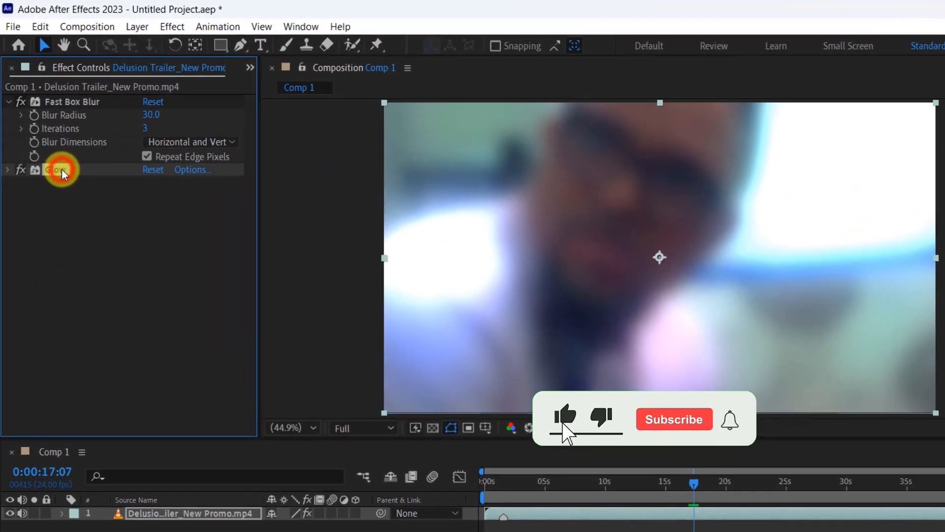
# Step: Move the Glow effect above Fast Box Blur in the effect order and return it below the blur
pyautogui.moveTo(48, 135); pyautogui.dragTo(49, 98)
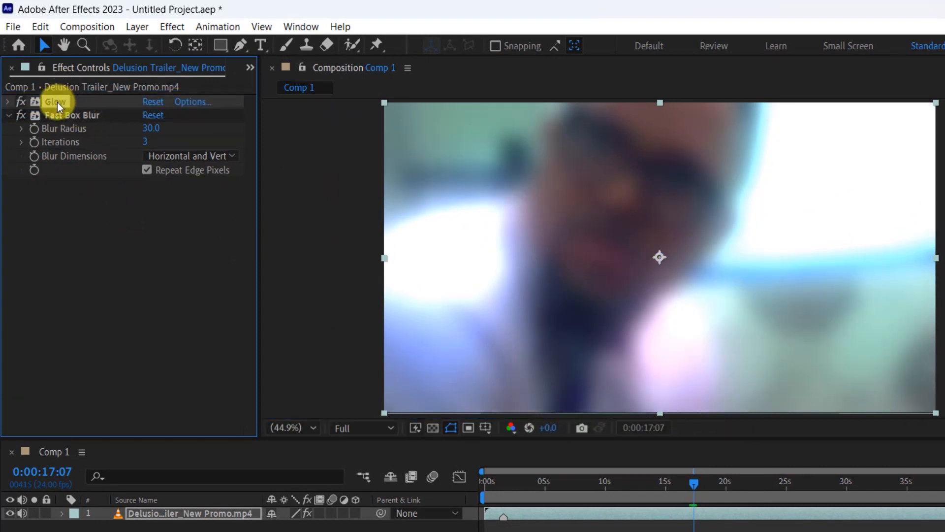
pyautogui.moveTo(57, 101); pyautogui.dragTo(71, 167)
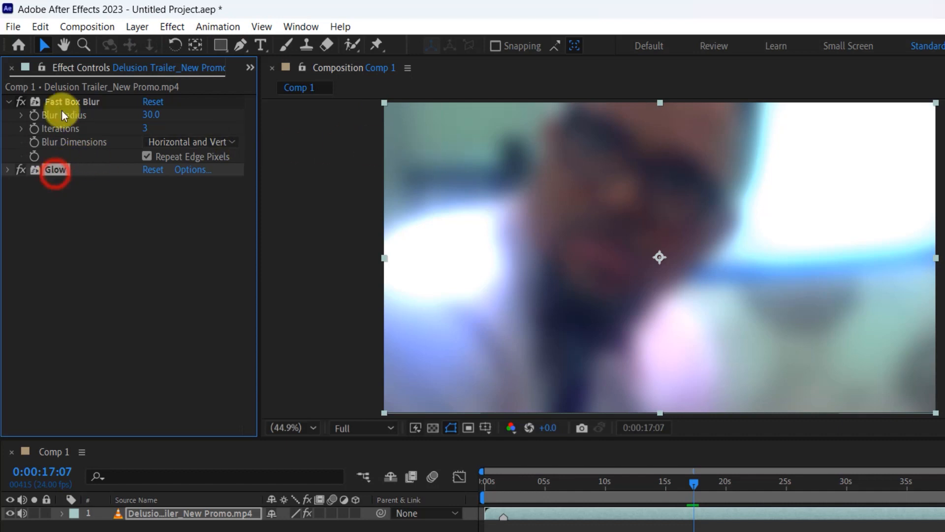
# Step: Duplicate the Glow effect on the video layer and delete the duplicate
pyautogui.click(46, 28)
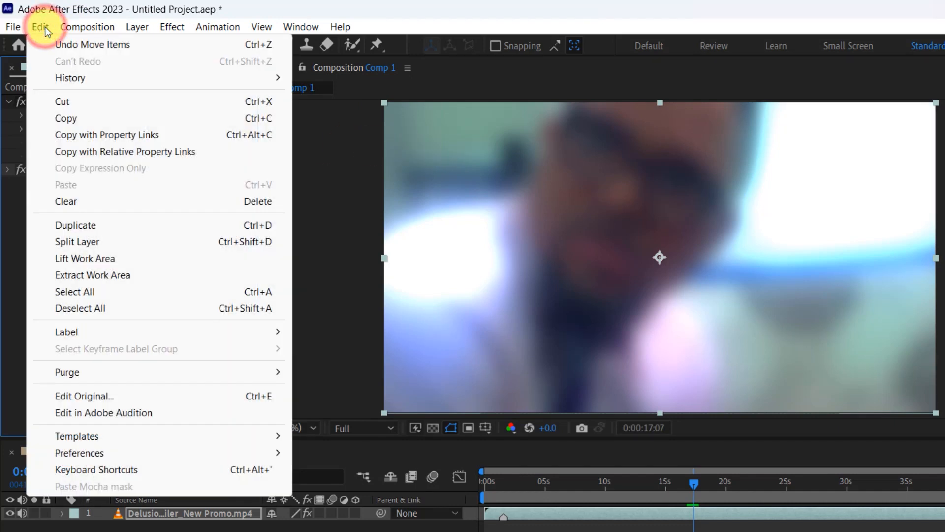
pyautogui.click(93, 221)
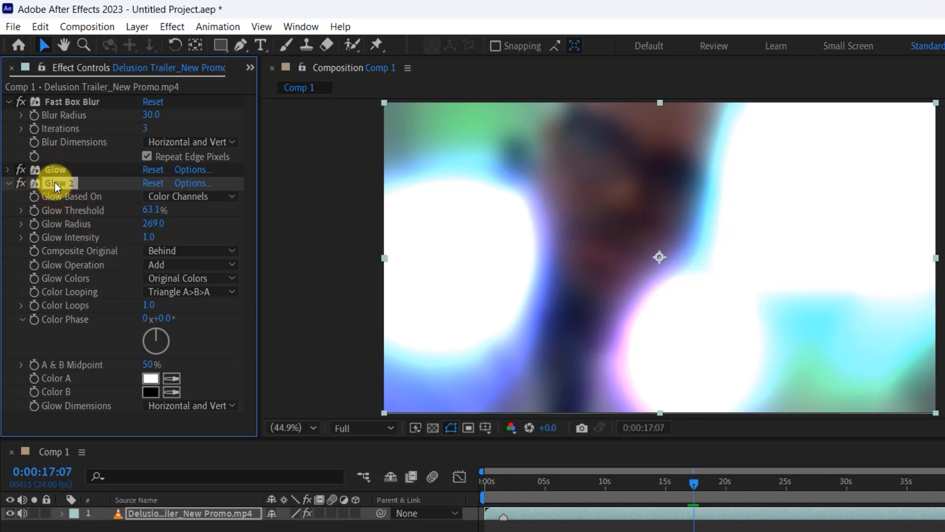
pyautogui.press('Delete')
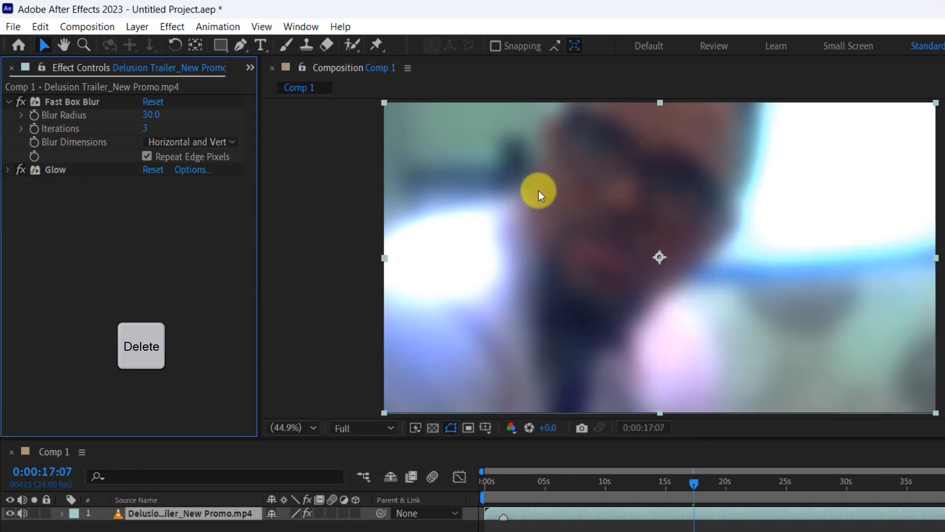
# Step: Delete the Glow effect and the Fast Box Blur effect from the video layer
pyautogui.click(42, 164)
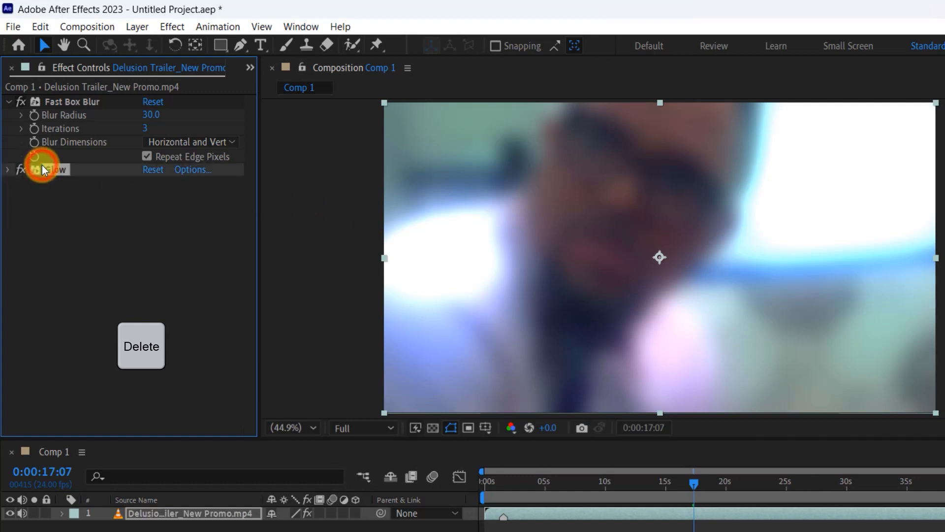
pyautogui.press('Delete')
pyautogui.click(75, 101)
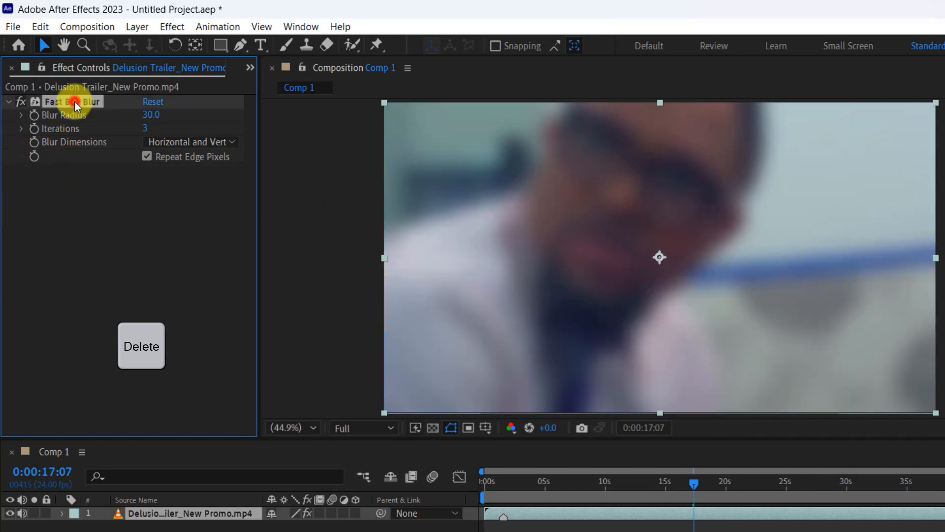
pyautogui.press('Delete')
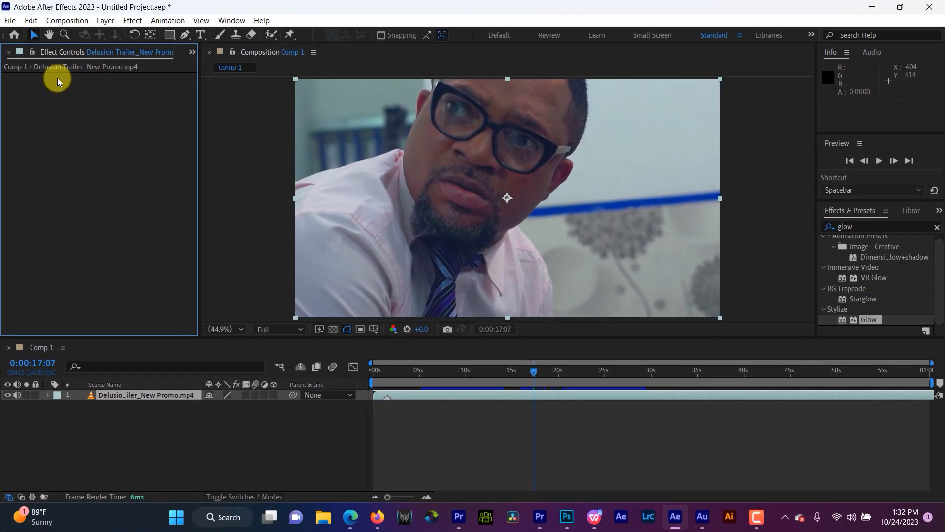
# Step: Apply the Color Correction Curves effect to the video layer
pyautogui.click(132, 20)
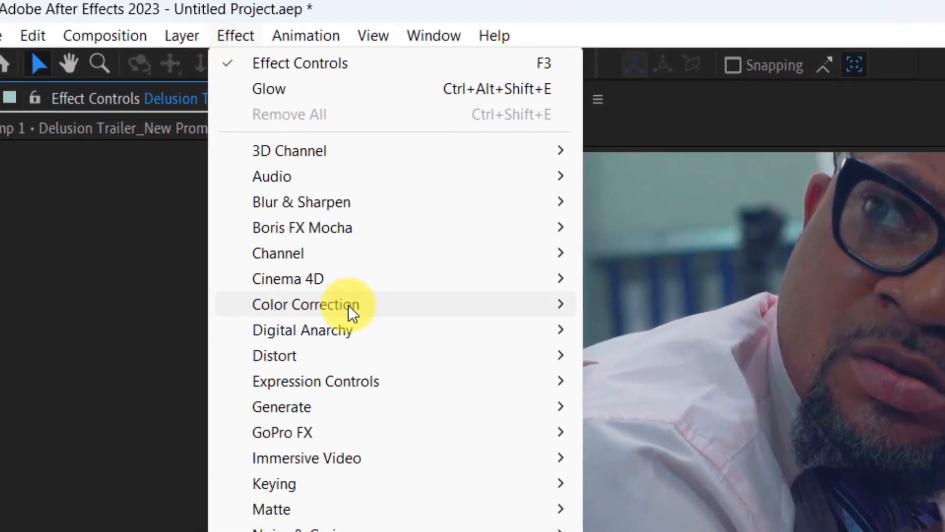
pyautogui.moveTo(348, 306)
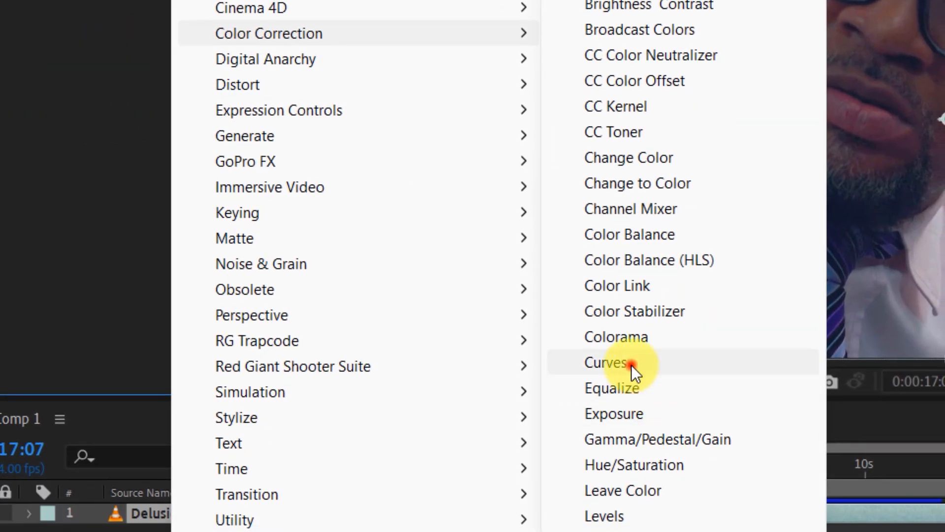
pyautogui.click(637, 371)
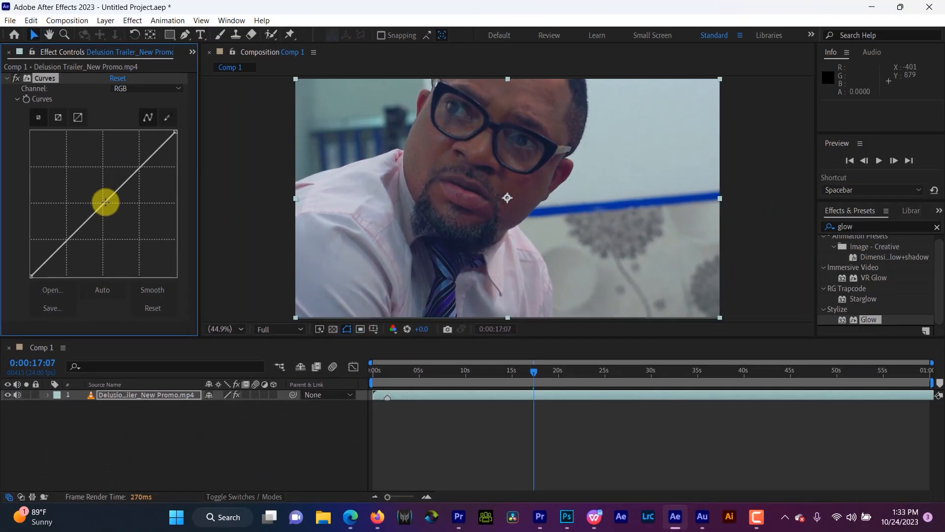
# Step: Shape the RGB curve into an S, raising the highlights and slightly lowering the shadows
pyautogui.moveTo(143, 129); pyautogui.dragTo(119, 111)
pyautogui.moveTo(93, 193)
pyautogui.mouseDown()
pyautogui.moveTo(120, 211)
pyautogui.moveTo(89, 185)
pyautogui.moveTo(120, 213)
pyautogui.moveTo(93, 192)
pyautogui.mouseUp()
pyautogui.moveTo(61, 230); pyautogui.dragTo(74, 237)
pyautogui.moveTo(93, 191); pyautogui.dragTo(122, 149)
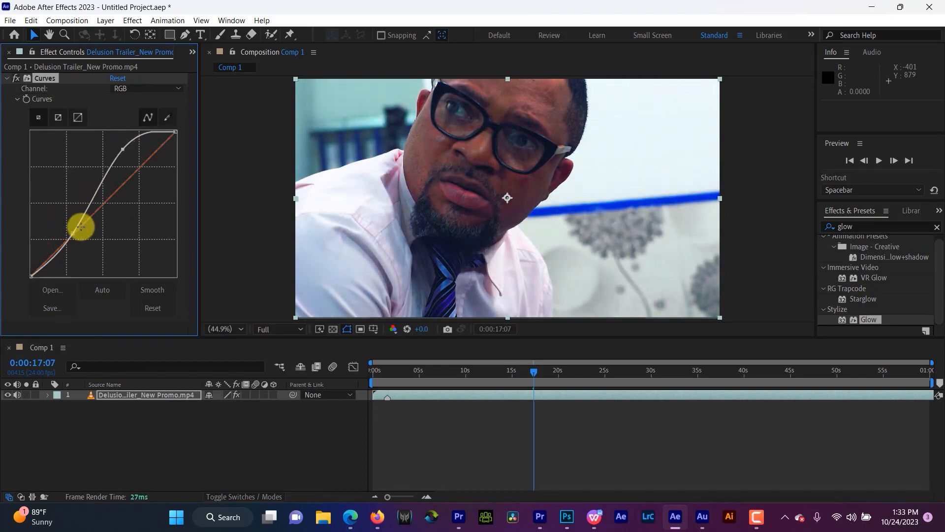
pyautogui.moveTo(72, 231)
pyautogui.mouseDown()
pyautogui.moveTo(84, 246)
pyautogui.moveTo(72, 237)
pyautogui.mouseUp()
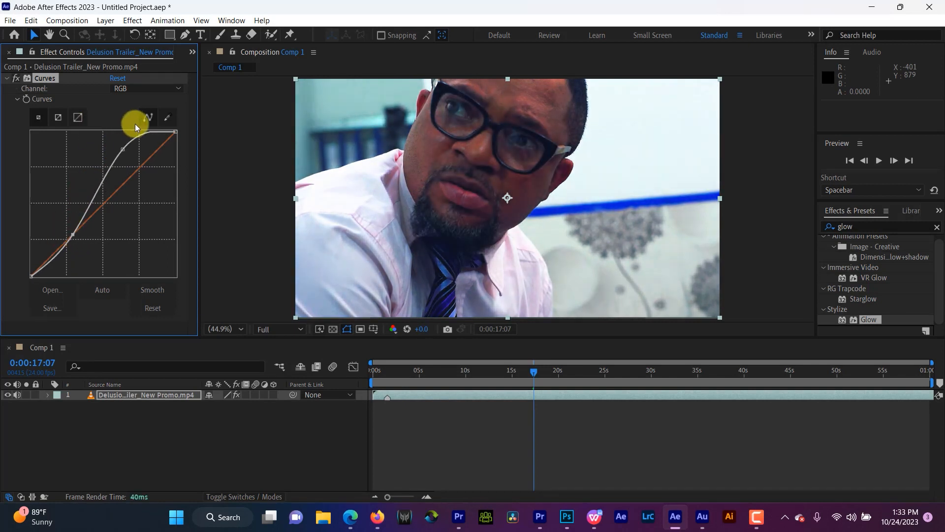
# Step: Raise the midtones of the Red curve and lower the midtones of the Blue curve in the Curves effect
pyautogui.click(137, 91)
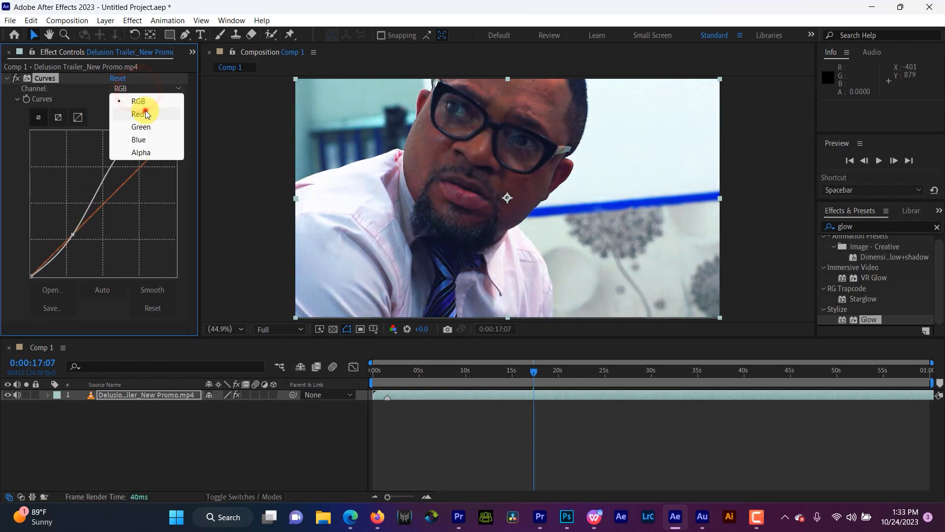
pyautogui.click(145, 110)
pyautogui.moveTo(103, 204)
pyautogui.mouseDown()
pyautogui.moveTo(120, 220)
pyautogui.moveTo(82, 191)
pyautogui.moveTo(89, 195)
pyautogui.mouseUp()
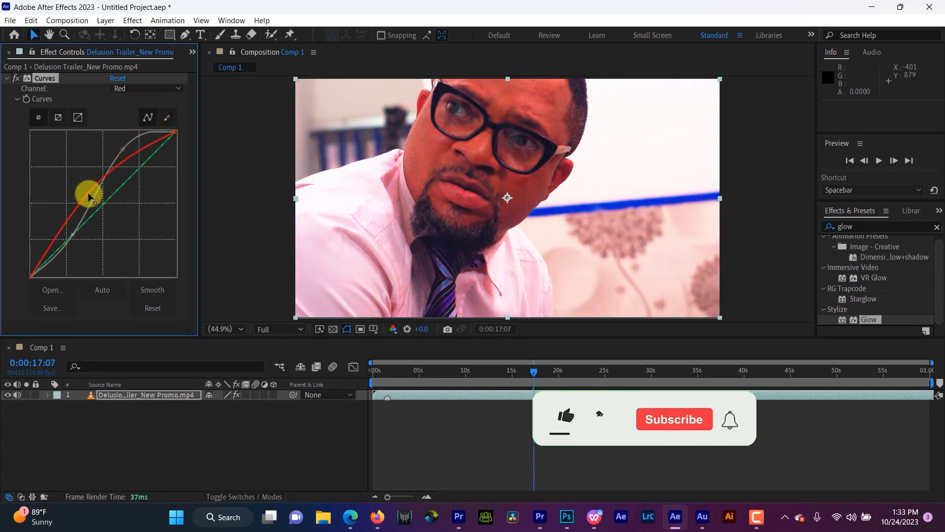
pyautogui.click(130, 90)
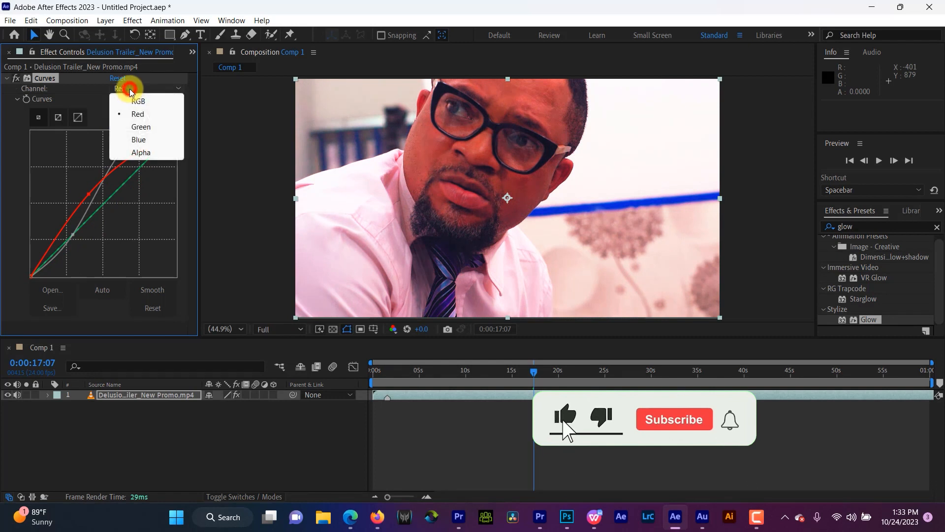
pyautogui.click(140, 139)
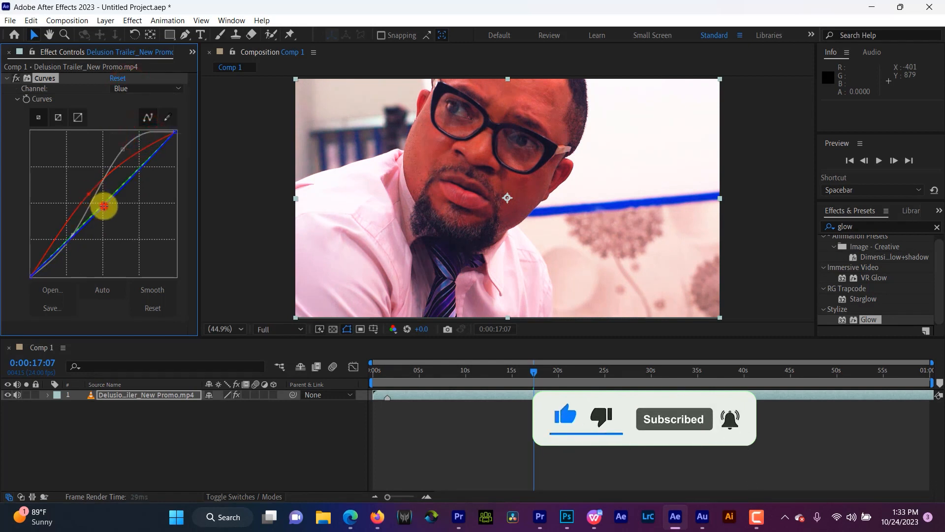
pyautogui.moveTo(101, 205)
pyautogui.mouseDown()
pyautogui.moveTo(124, 226)
pyautogui.moveTo(75, 174)
pyautogui.moveTo(112, 212)
pyautogui.mouseUp()
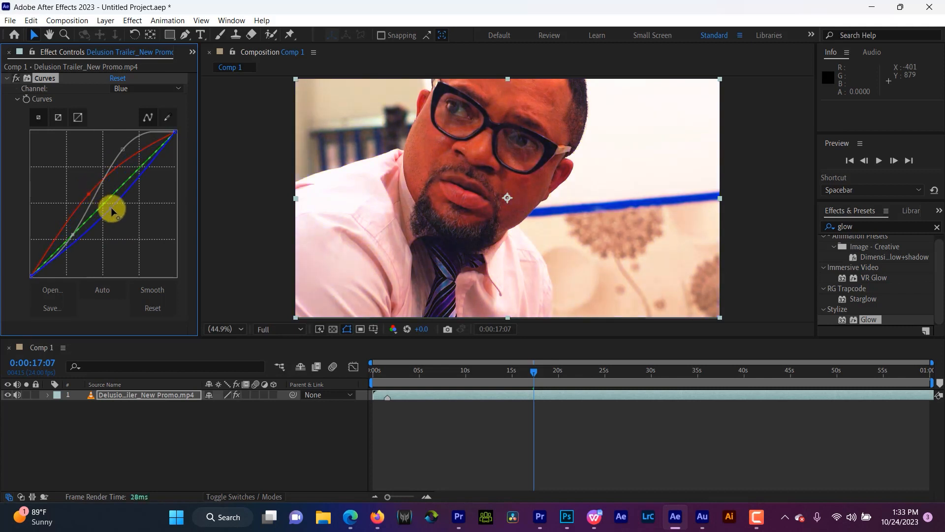
# Step: Delete the Curves effect and apply the Color Correction Hue/Saturation effect to the video layer
pyautogui.click(51, 78)
pyautogui.press('Delete')
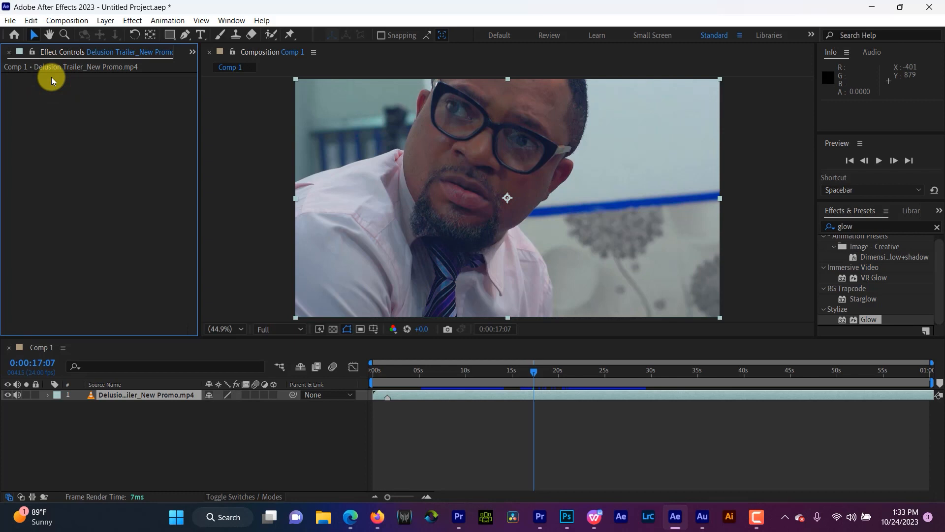
pyautogui.click(136, 20)
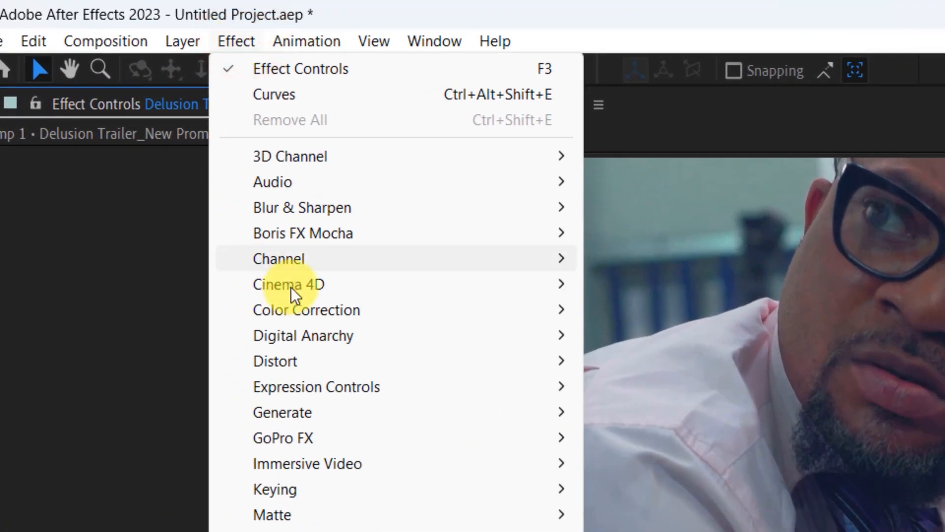
pyautogui.moveTo(418, 310)
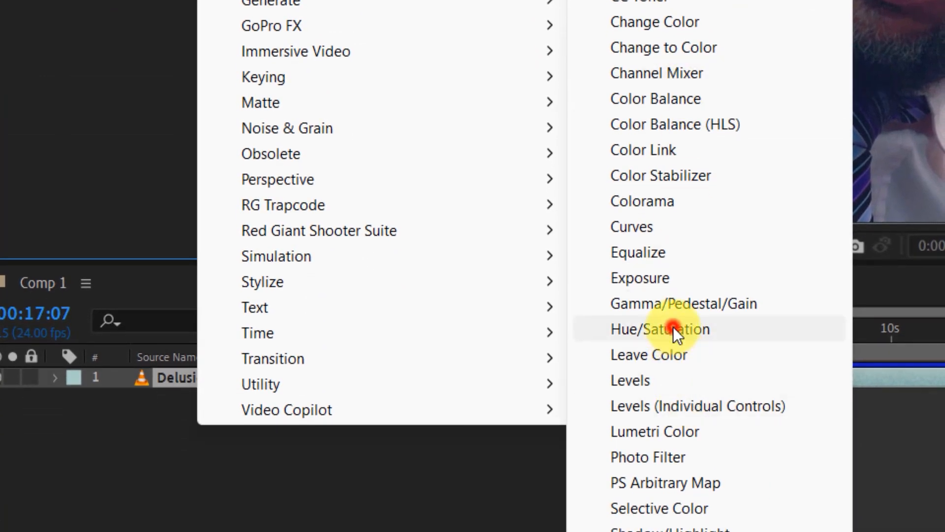
pyautogui.click(673, 331)
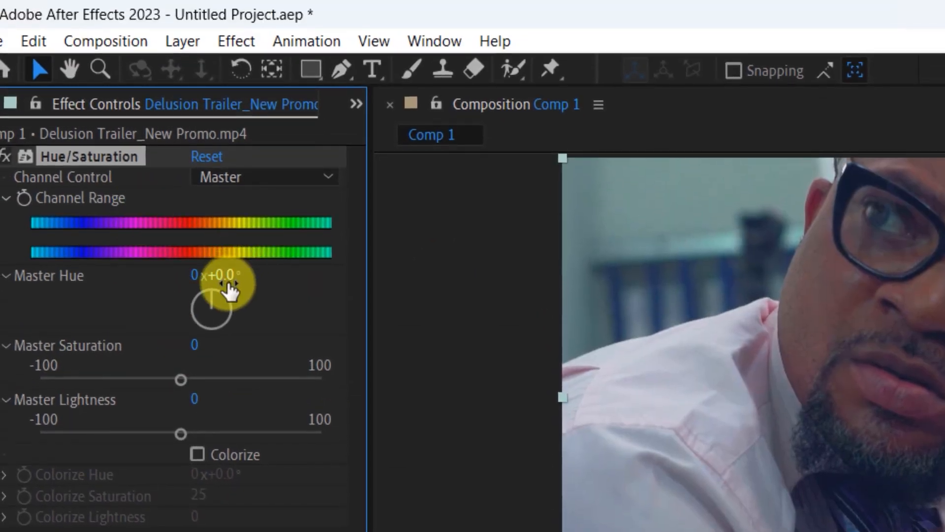
# Step: Try a Master Hue of 222° in the Hue/Saturation effect and undo the change
pyautogui.moveTo(222, 276); pyautogui.dragTo(373, 172)
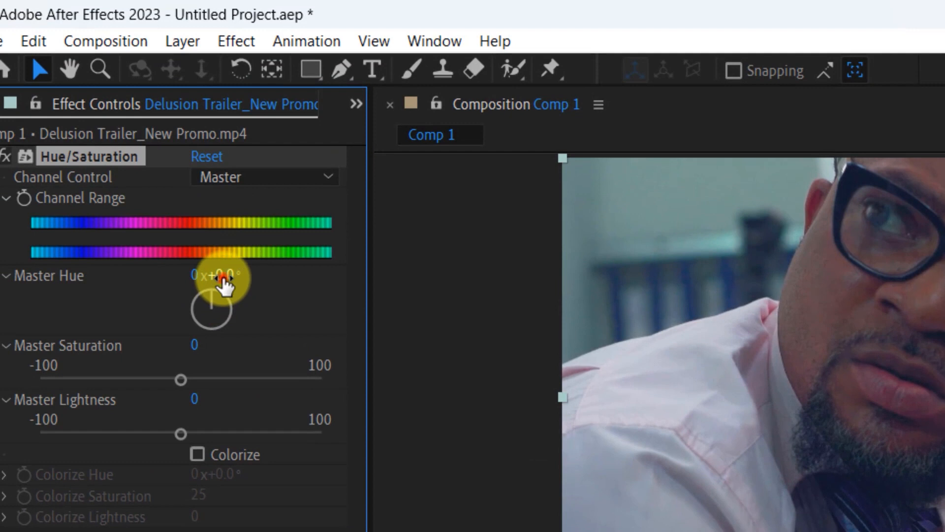
pyautogui.moveTo(201, 86); pyautogui.dragTo(229, 106)
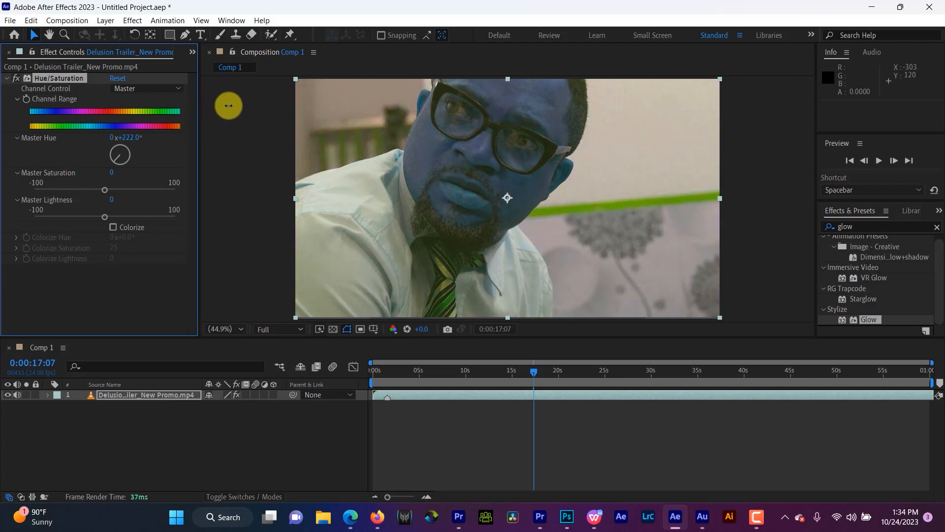
pyautogui.hotkey('ctrl', 'z')
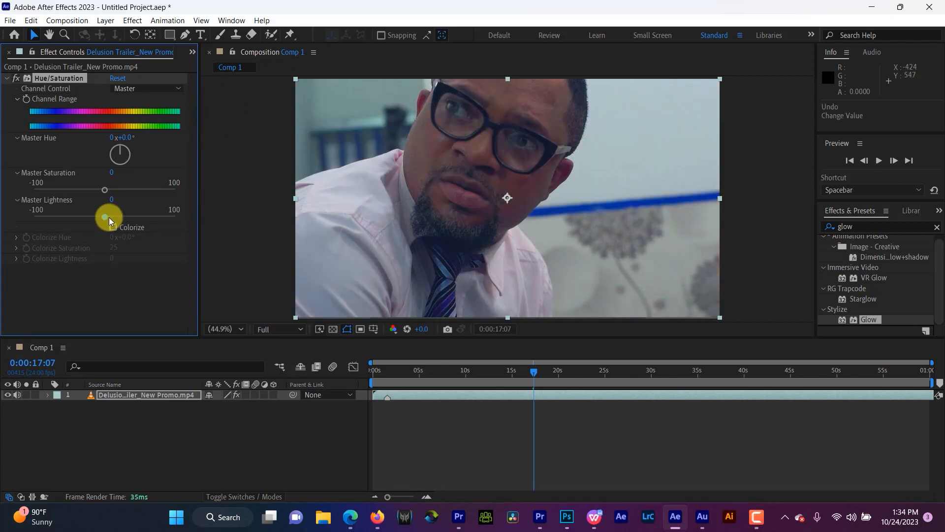
# Step: Enable Colorize in Hue/Saturation and set its hue to 212°, its saturation to 100 and its lightness to -52
pyautogui.click(115, 229)
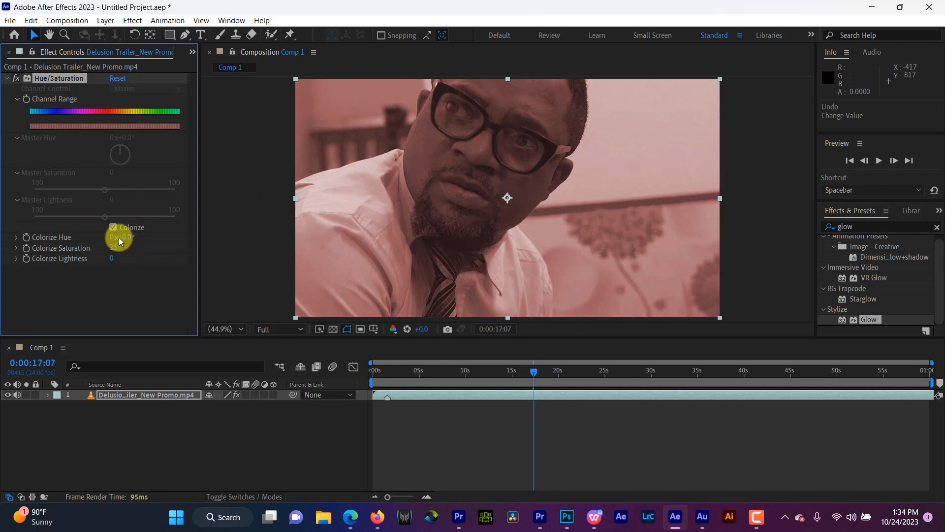
pyautogui.moveTo(124, 239); pyautogui.dragTo(166, 233)
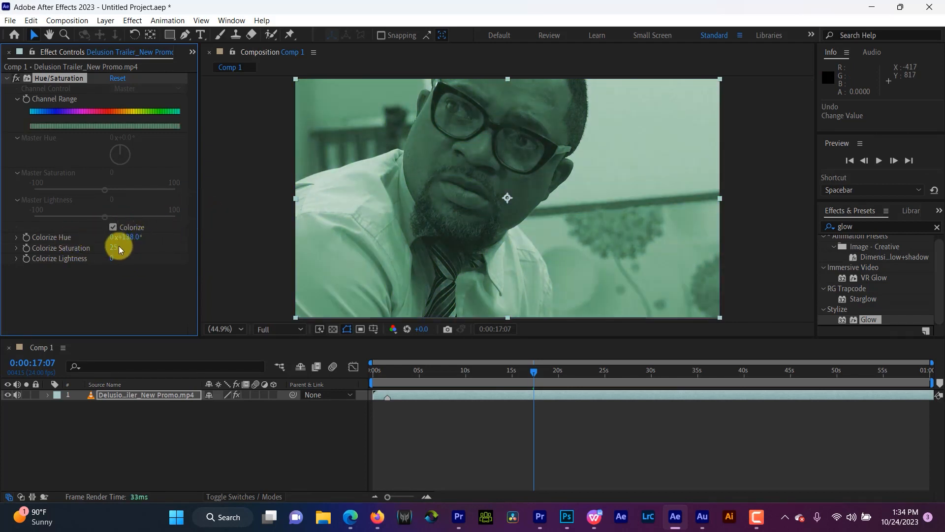
pyautogui.moveTo(114, 248); pyautogui.dragTo(155, 240)
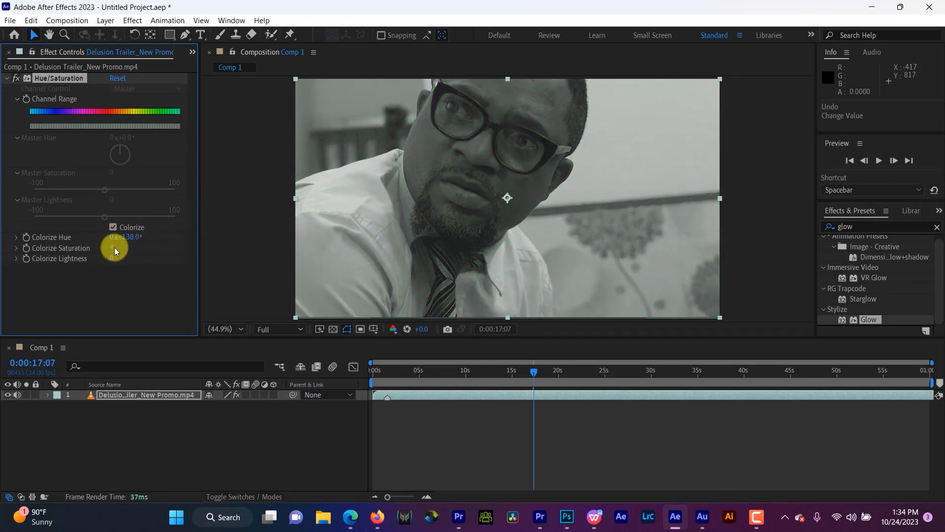
pyautogui.moveTo(114, 247); pyautogui.dragTo(156, 220)
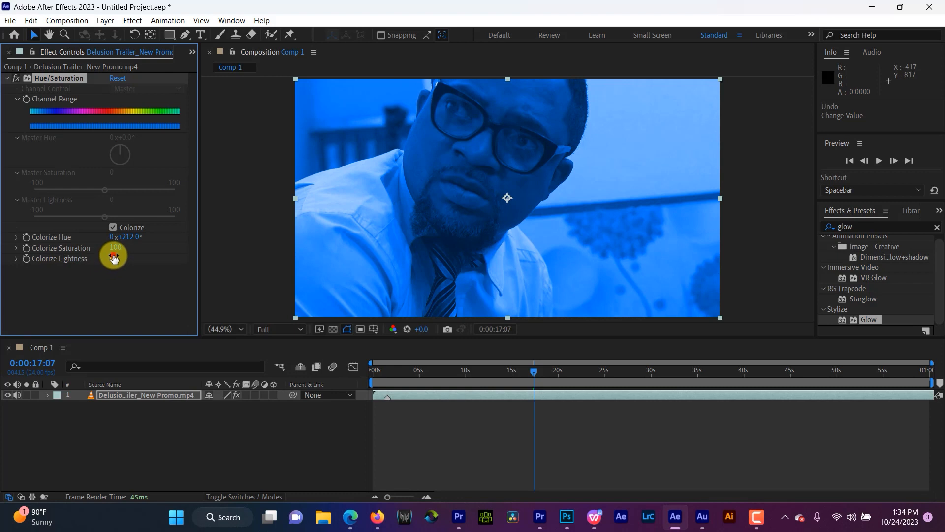
pyautogui.moveTo(114, 258)
pyautogui.mouseDown()
pyautogui.moveTo(221, 247)
pyautogui.moveTo(93, 256)
pyautogui.moveTo(111, 252)
pyautogui.mouseUp()
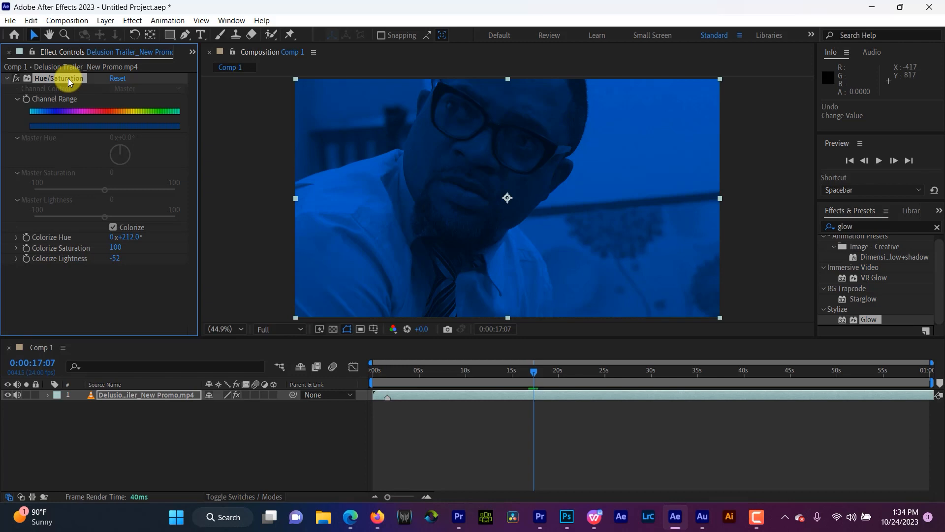
# Step: Delete the Hue/Saturation effect and apply the Color Correction Tint effect to the video layer
pyautogui.press('Delete')
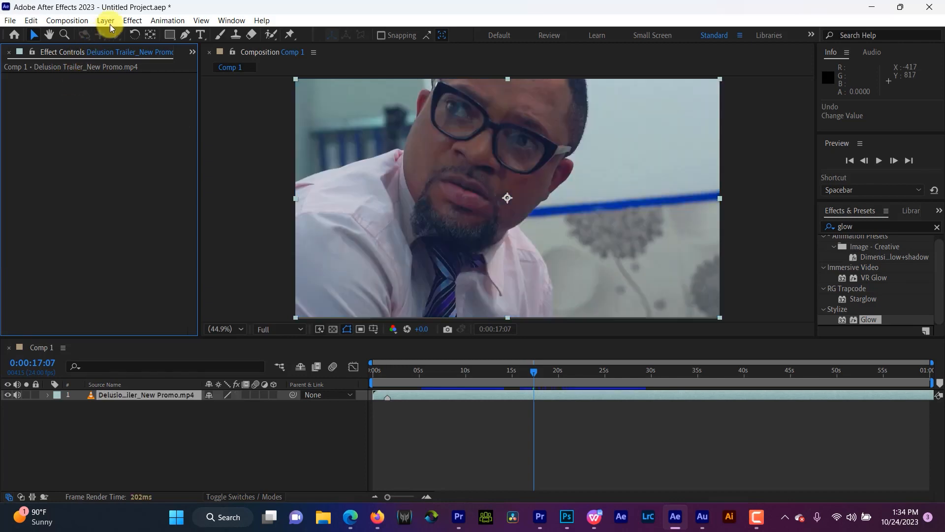
pyautogui.click(132, 20)
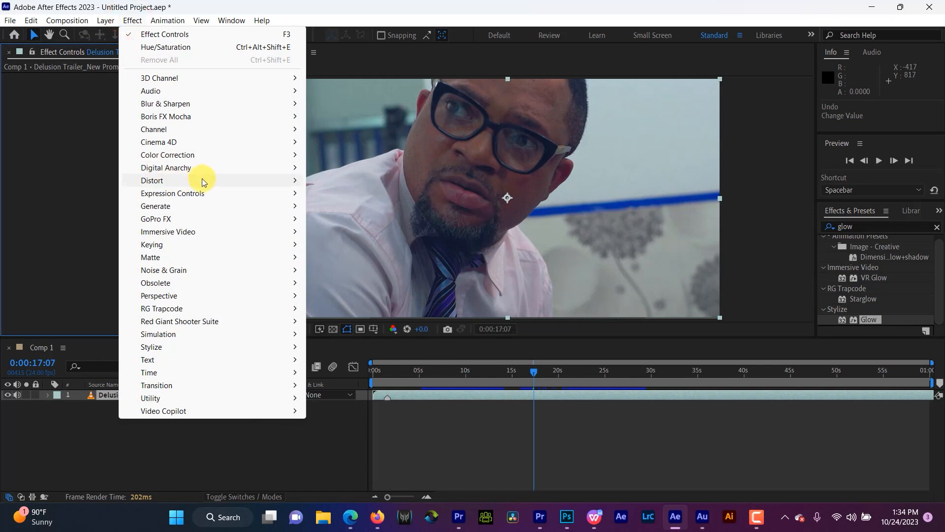
pyautogui.moveTo(201, 157)
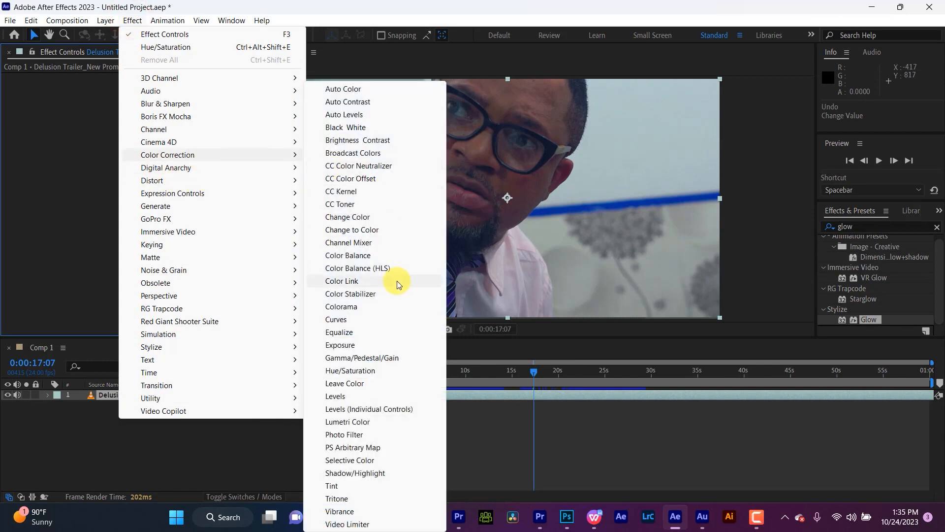
pyautogui.click(340, 485)
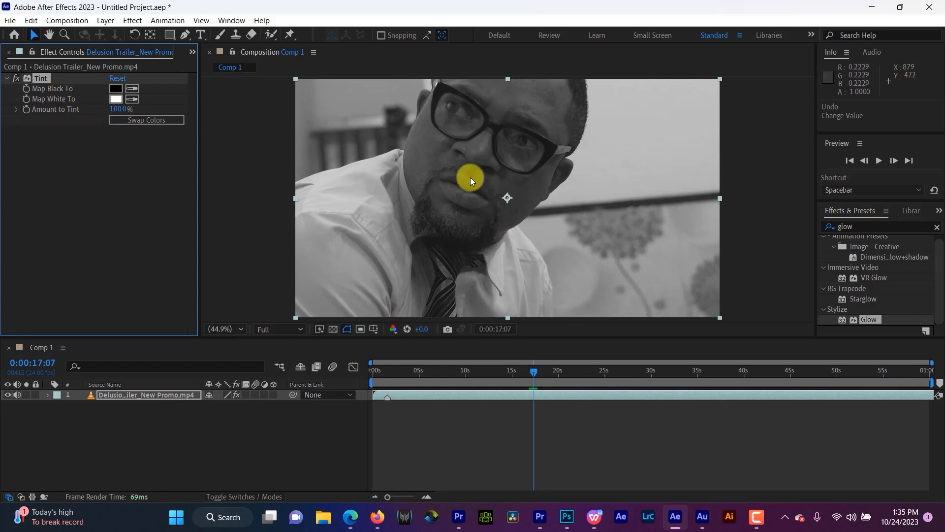
# Step: Try pure red, FF0000, as the Tint effect's Map Black To color and cancel the change
pyautogui.click(116, 88)
pyautogui.moveTo(749, 227); pyautogui.dragTo(815, 165)
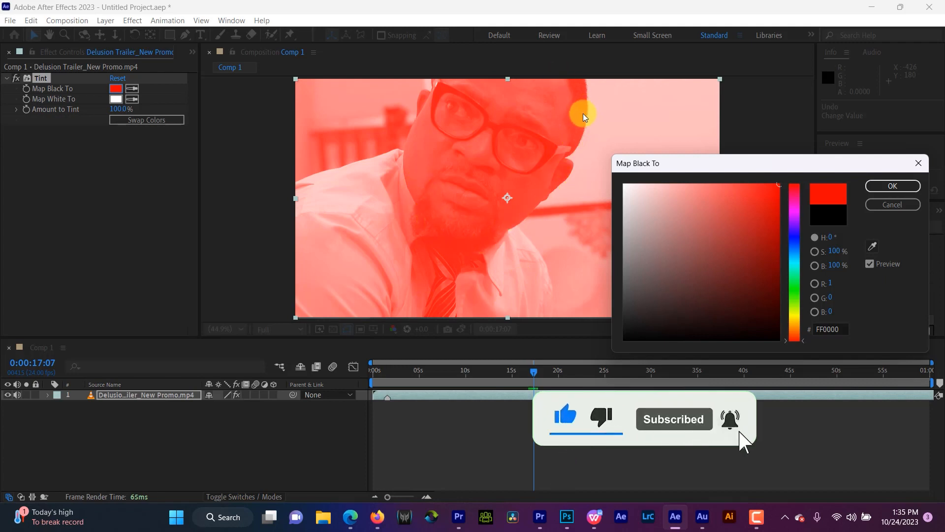
pyautogui.click(876, 203)
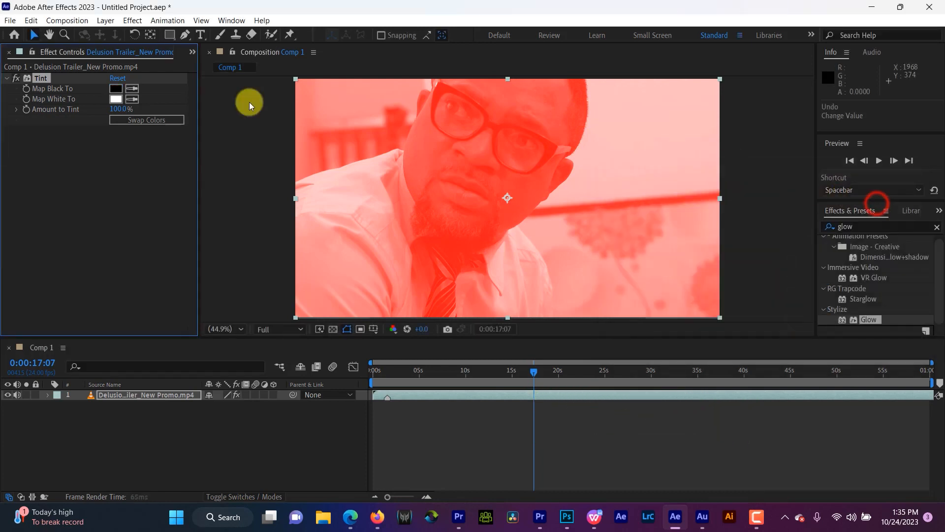
# Step: Set the Tint effect's Map White To color to bright green, 0EFF00, and its Amount to Tint to 29%
pyautogui.click(116, 99)
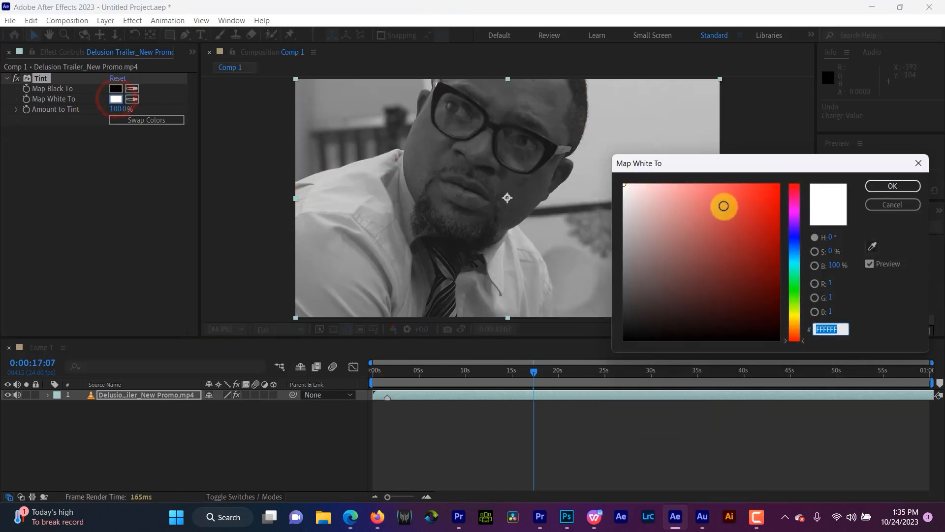
pyautogui.moveTo(724, 205); pyautogui.dragTo(802, 172)
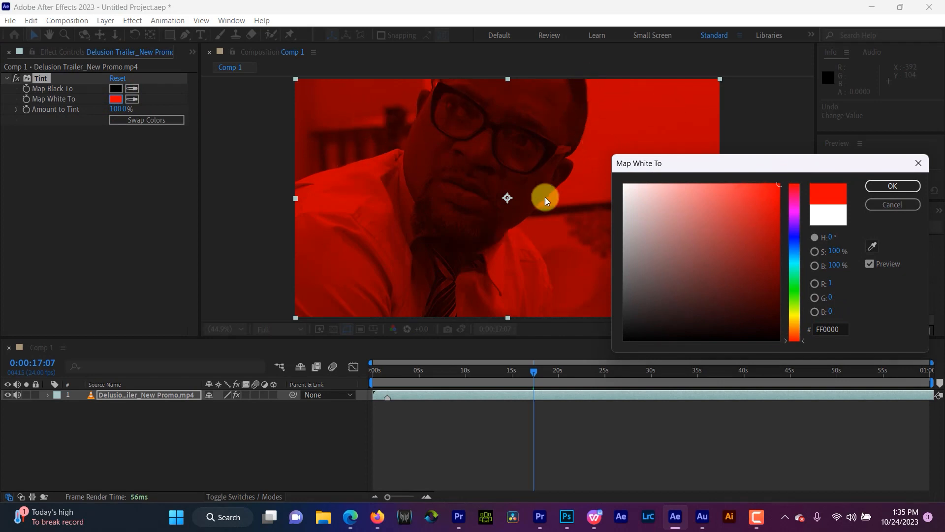
pyautogui.moveTo(794, 237); pyautogui.dragTo(797, 290)
pyautogui.click(753, 254)
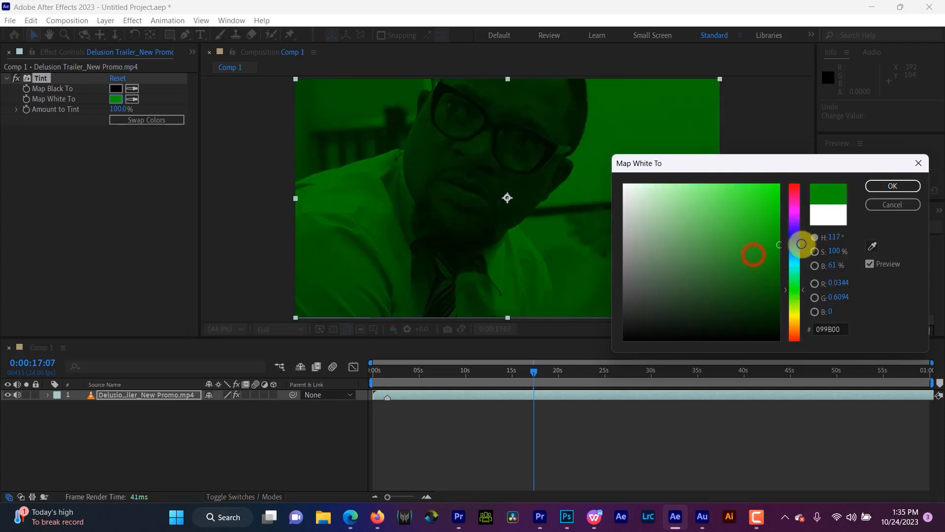
pyautogui.moveTo(740, 245); pyautogui.dragTo(867, 118)
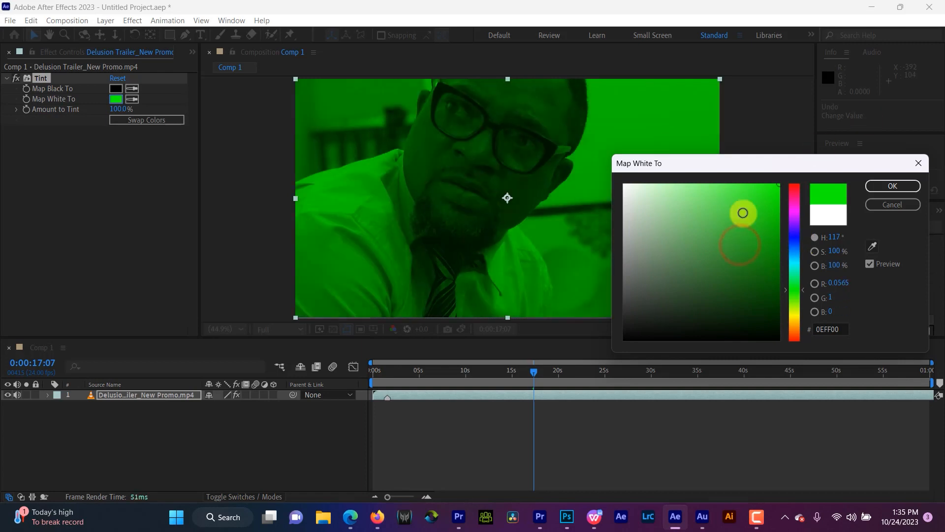
pyautogui.moveTo(743, 212); pyautogui.dragTo(724, 163)
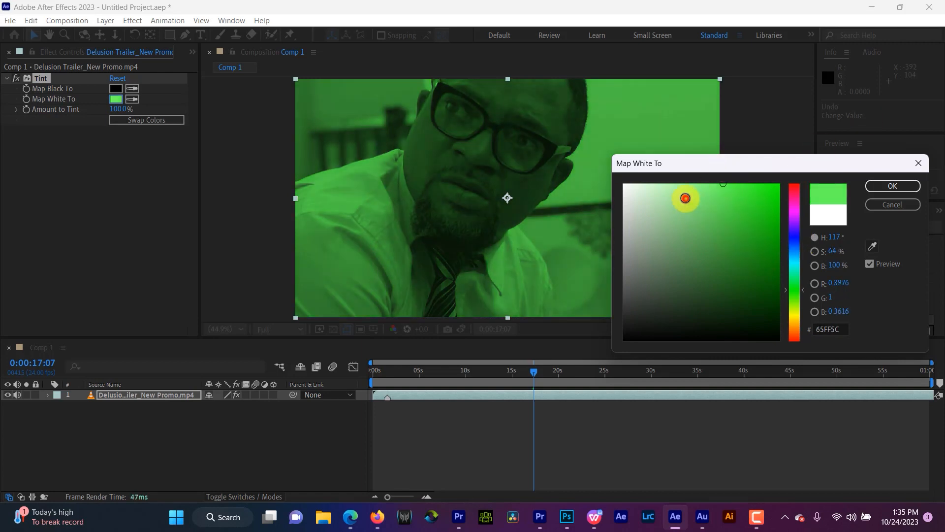
pyautogui.moveTo(686, 198); pyautogui.dragTo(667, 184)
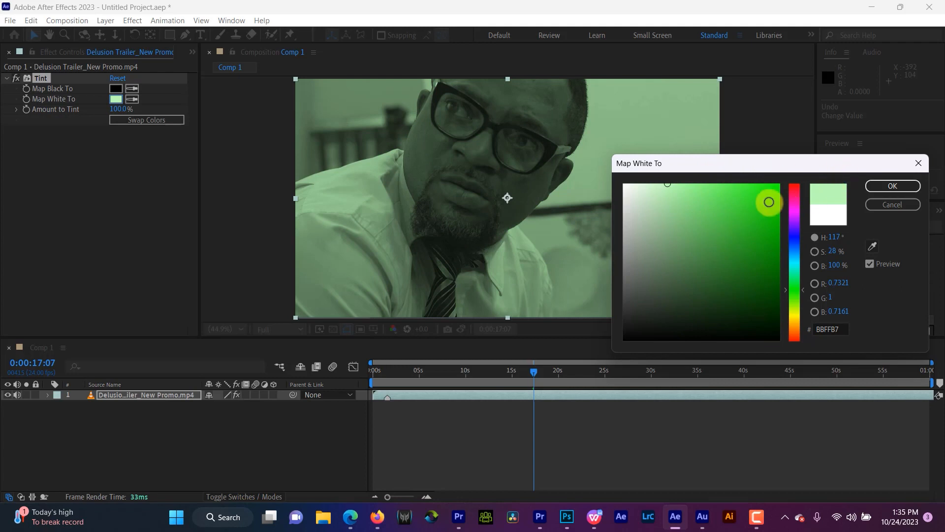
pyautogui.moveTo(766, 203); pyautogui.dragTo(827, 165)
pyautogui.click(890, 189)
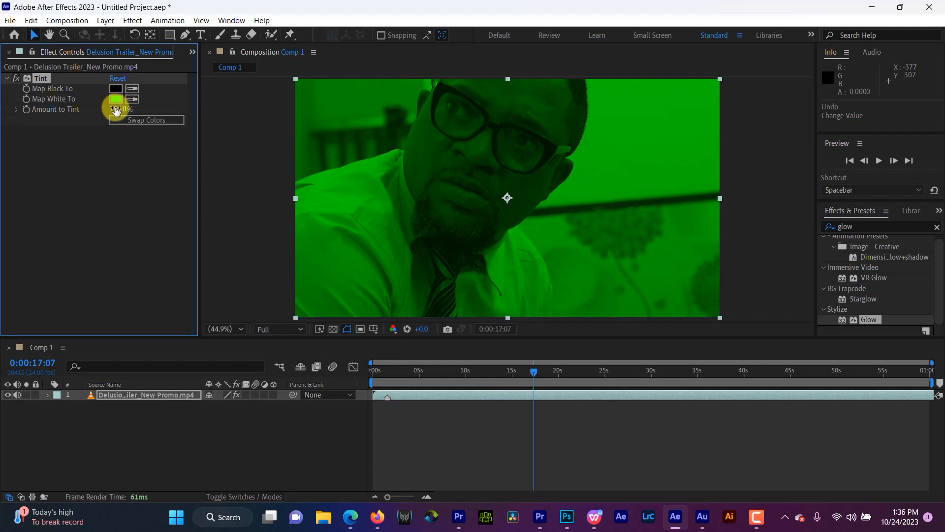
pyautogui.moveTo(115, 110); pyautogui.dragTo(94, 131)
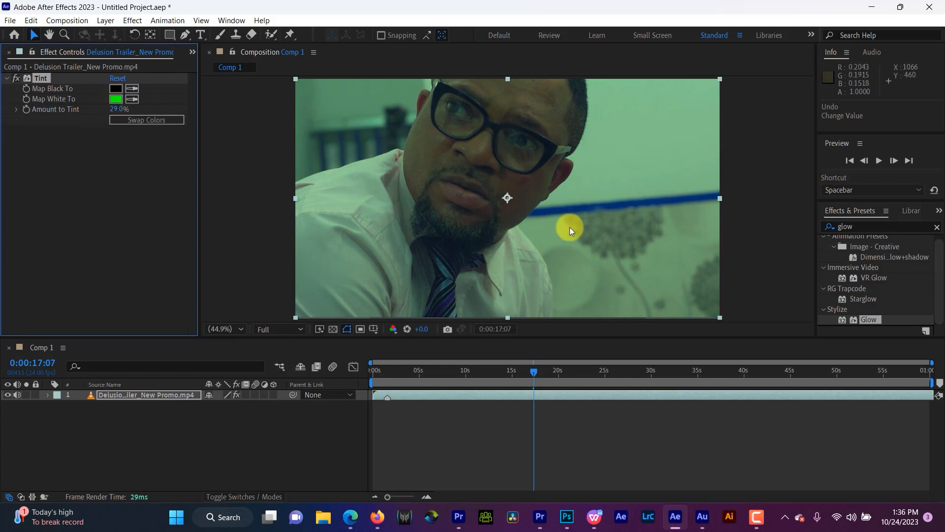
# Step: Change the Tint effect's Map White To color to pure red, FF0000
pyautogui.click(116, 98)
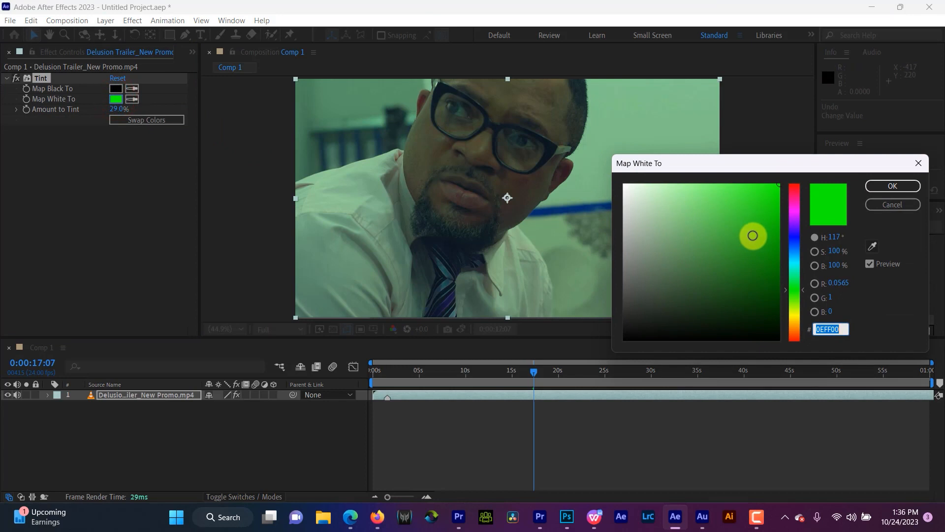
pyautogui.moveTo(798, 207); pyautogui.dragTo(793, 142)
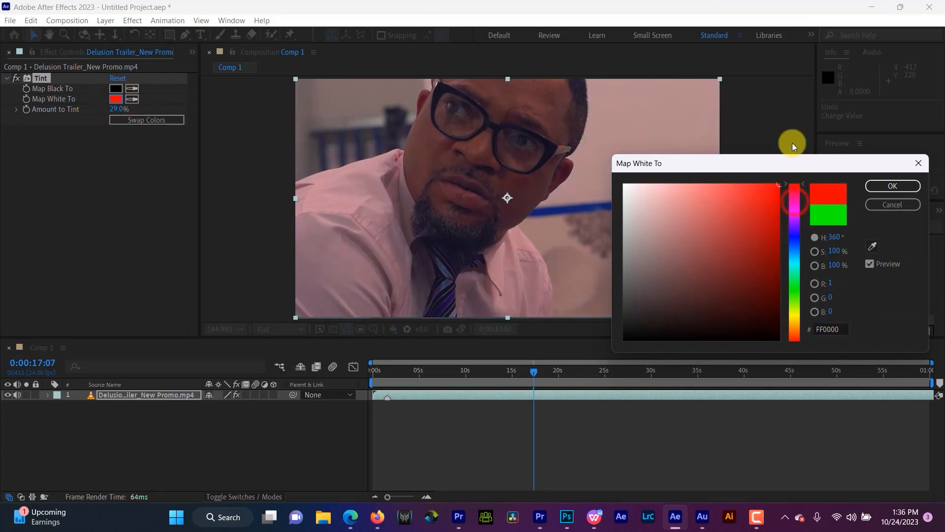
pyautogui.click(893, 187)
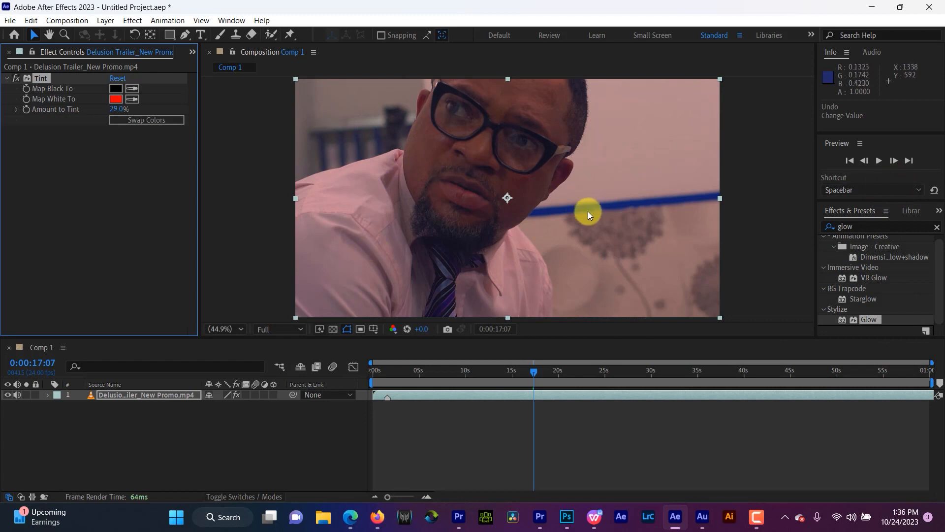
# Step: Lower the Amount to Tint to 22% and delete the Tint effect from the video layer
pyautogui.click(117, 113)
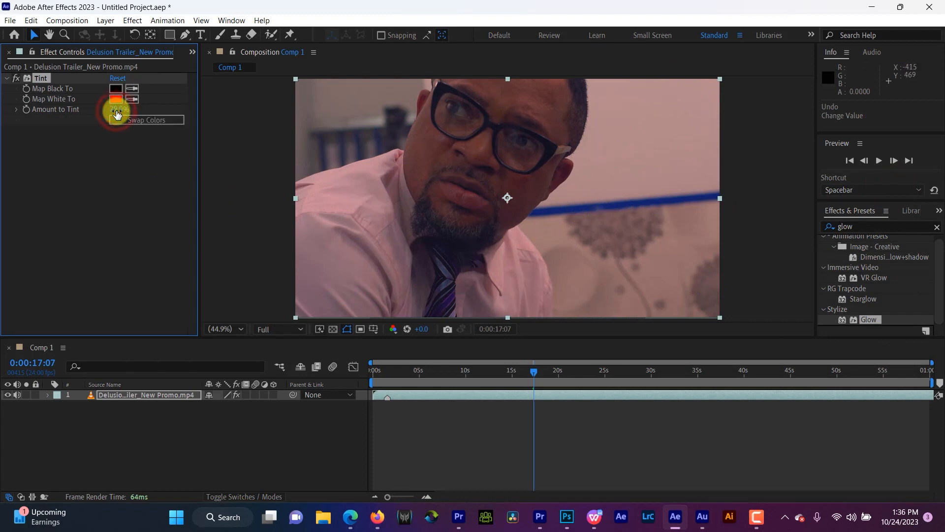
pyautogui.moveTo(114, 113); pyautogui.dragTo(115, 113)
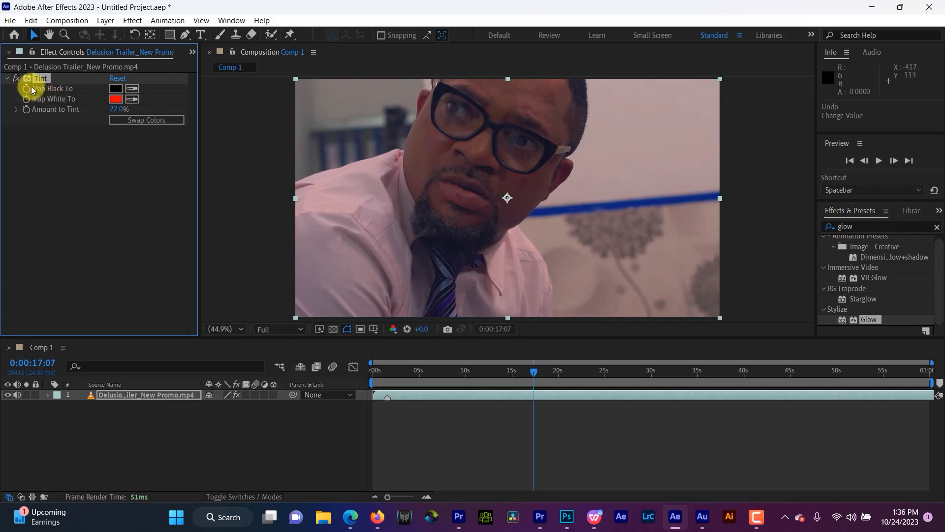
pyautogui.press('Delete')
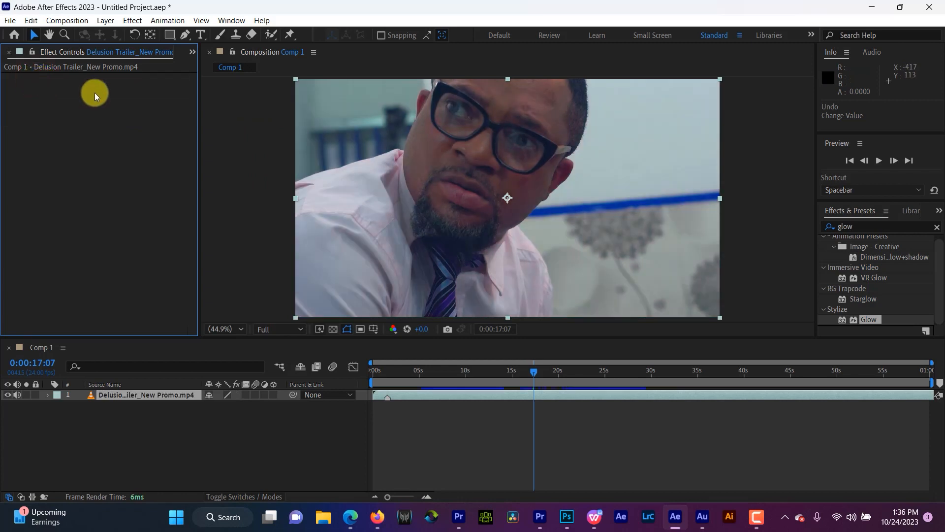
# Step: Look through the effect categories available for the video layer
pyautogui.click(132, 20)
pyautogui.moveTo(191, 103)
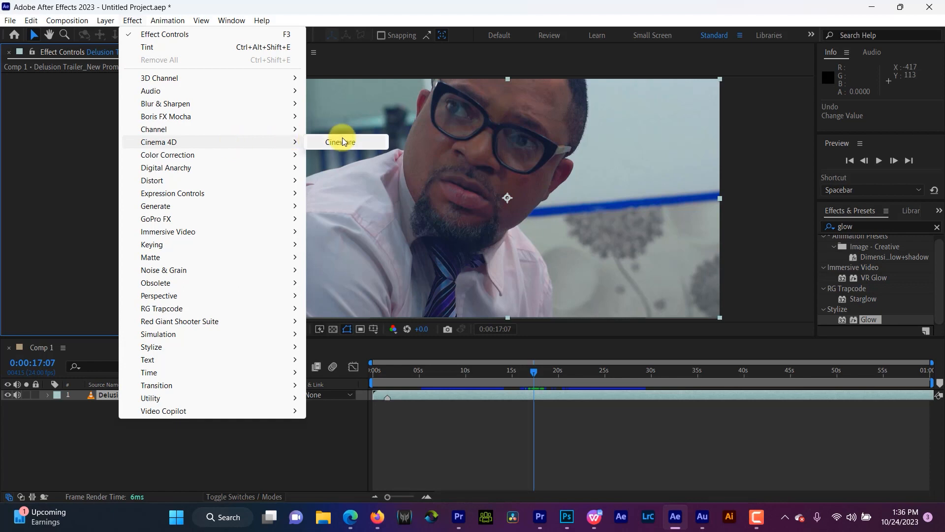
pyautogui.moveTo(232, 156)
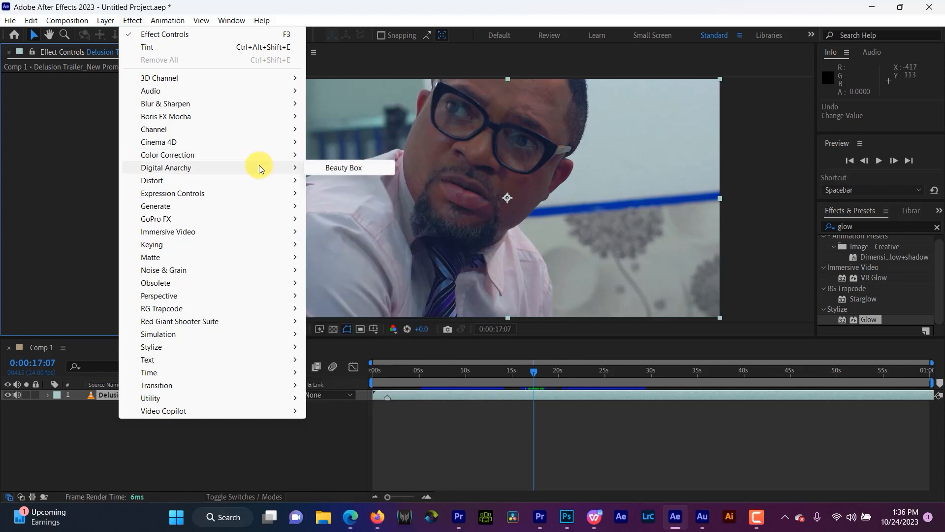
pyautogui.moveTo(253, 181)
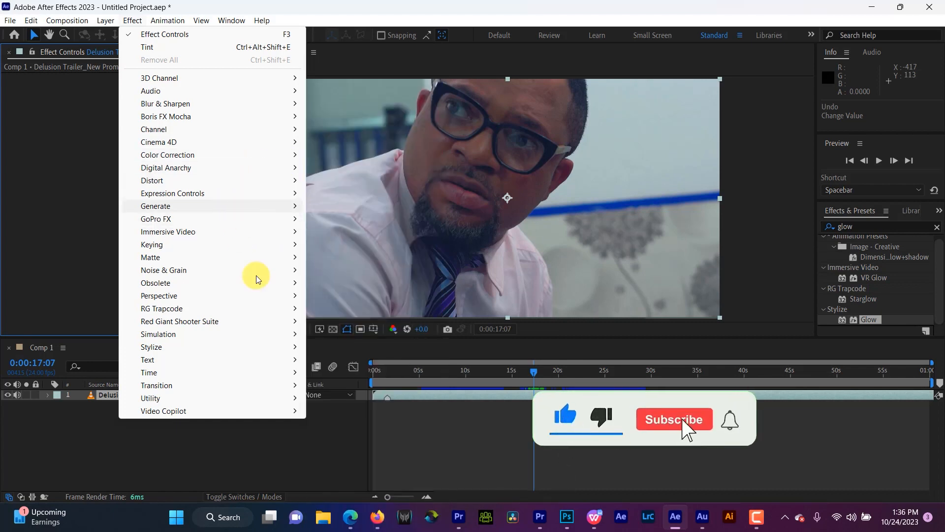
pyautogui.click(101, 173)
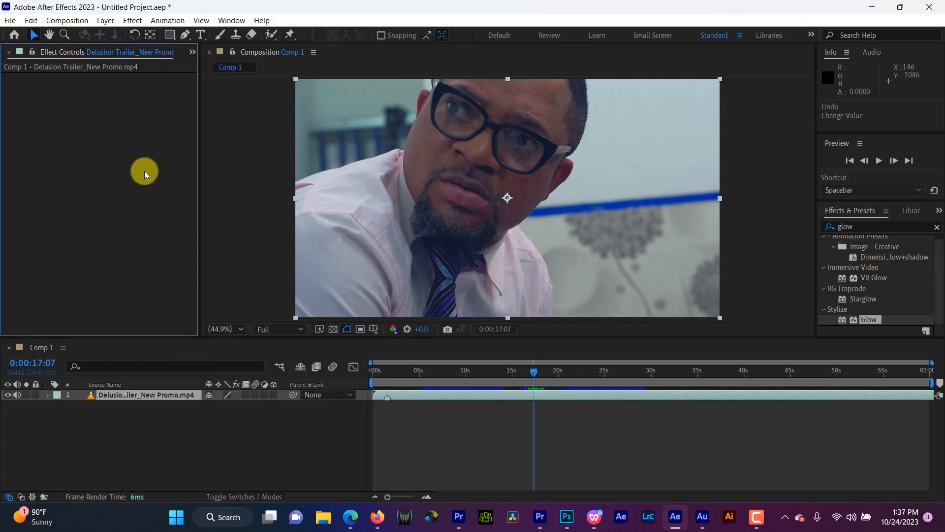
pyautogui.click(861, 225)
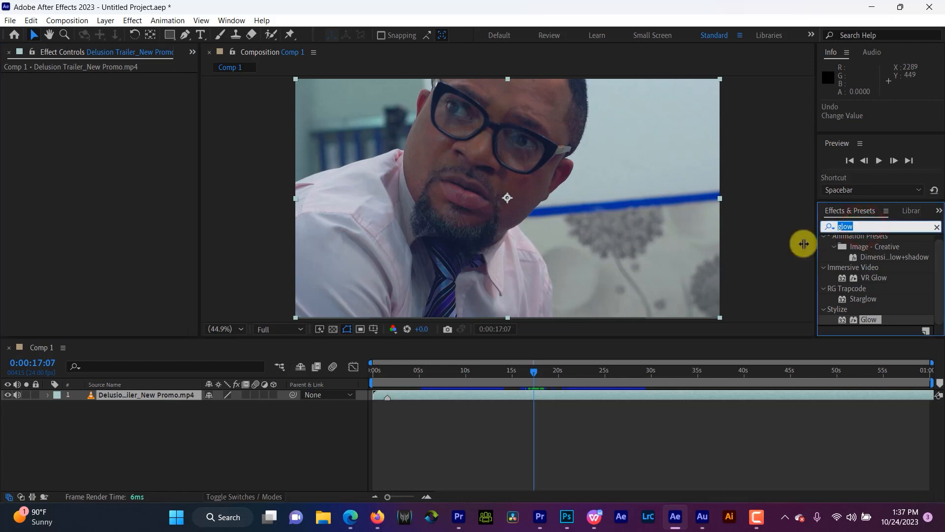
pyautogui.click(128, 20)
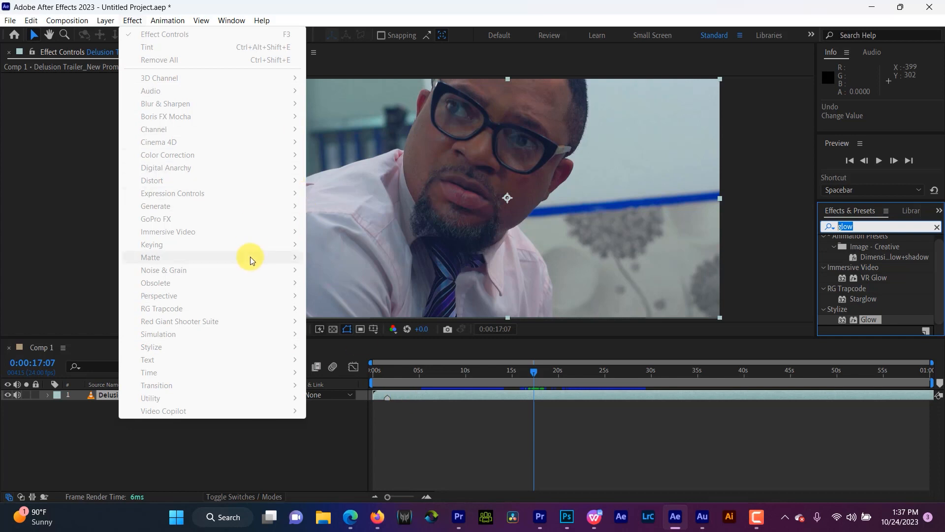
pyautogui.click(424, 393)
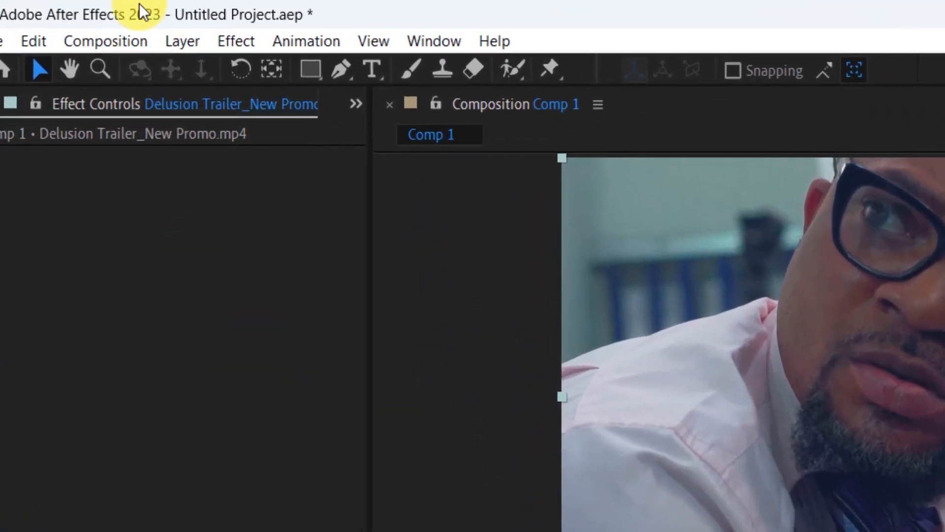
# Step: Apply the Generate effect Gradient Ramp to the video layer
pyautogui.click(177, 30)
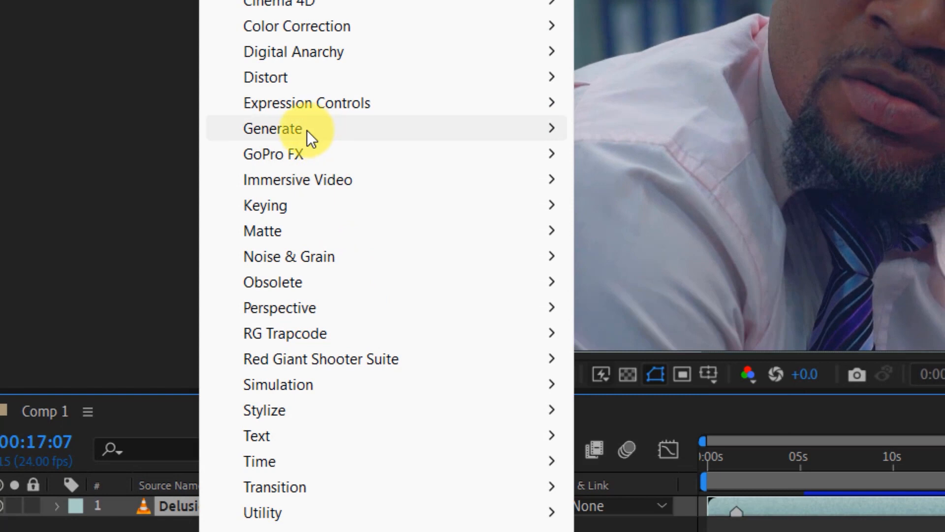
pyautogui.moveTo(306, 129)
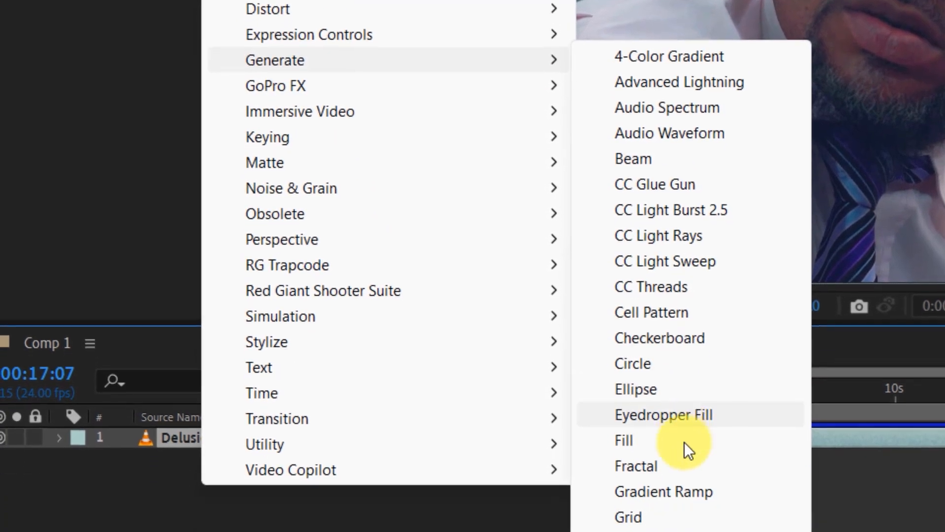
pyautogui.click(689, 475)
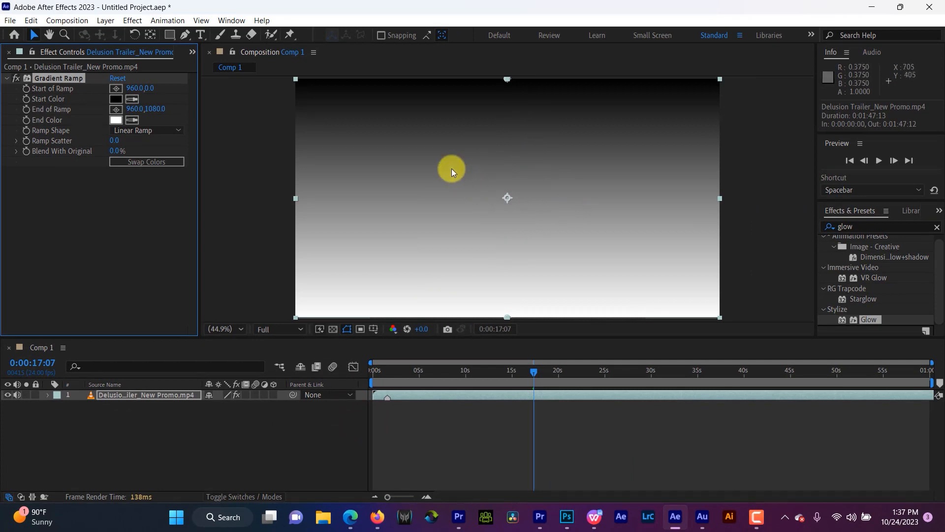
# Step: Set the Gradient Ramp's Start Color to dark green, 266A00
pyautogui.click(113, 100)
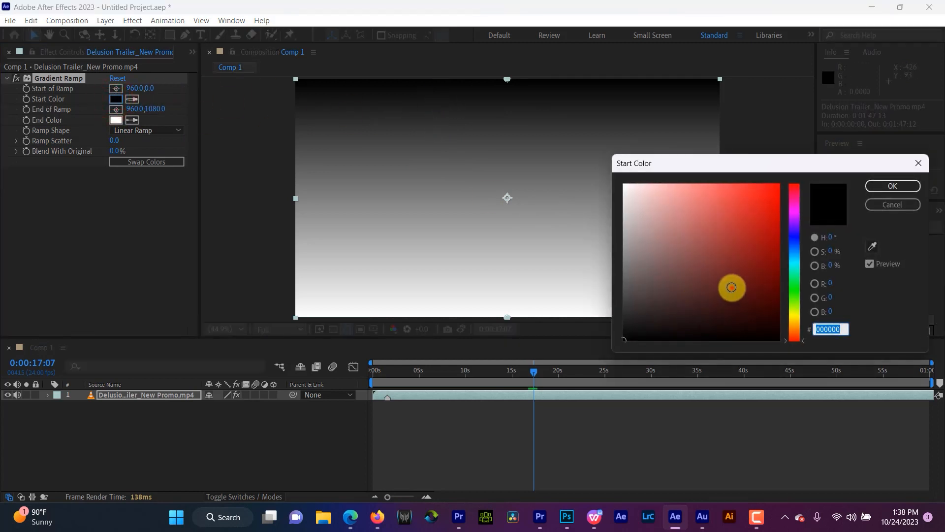
pyautogui.click(731, 287)
pyautogui.moveTo(764, 274); pyautogui.dragTo(804, 275)
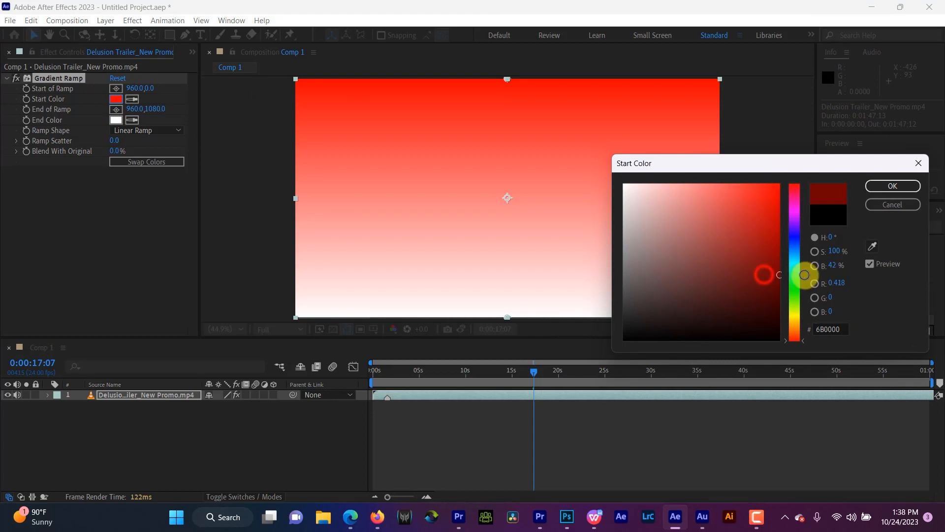
pyautogui.click(796, 237)
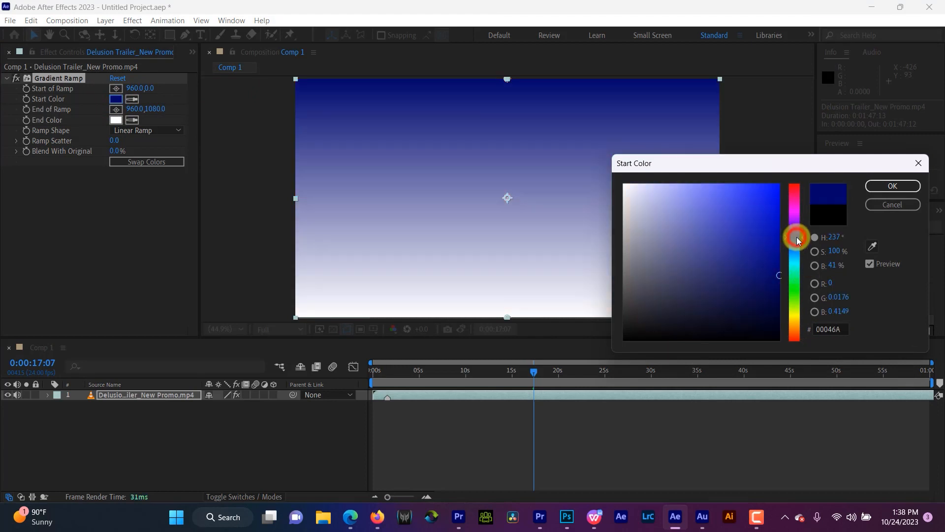
pyautogui.click(792, 298)
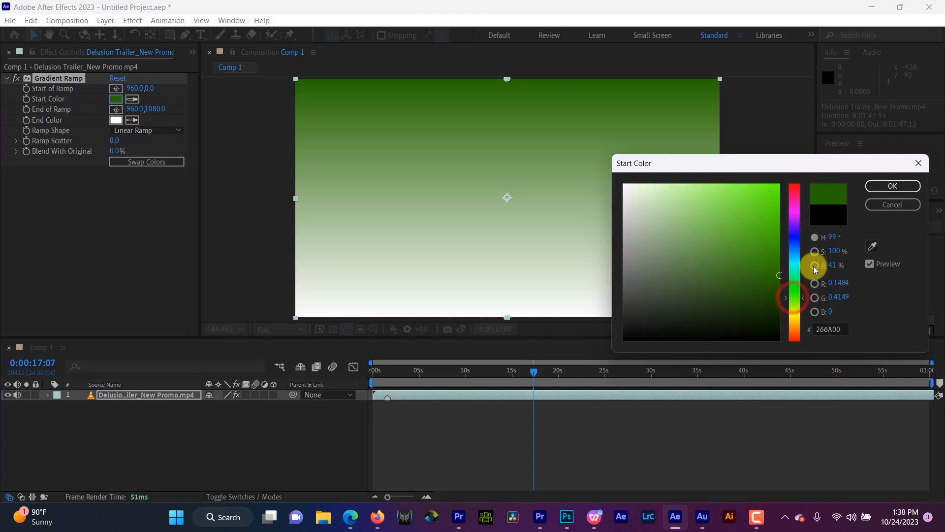
pyautogui.click(888, 186)
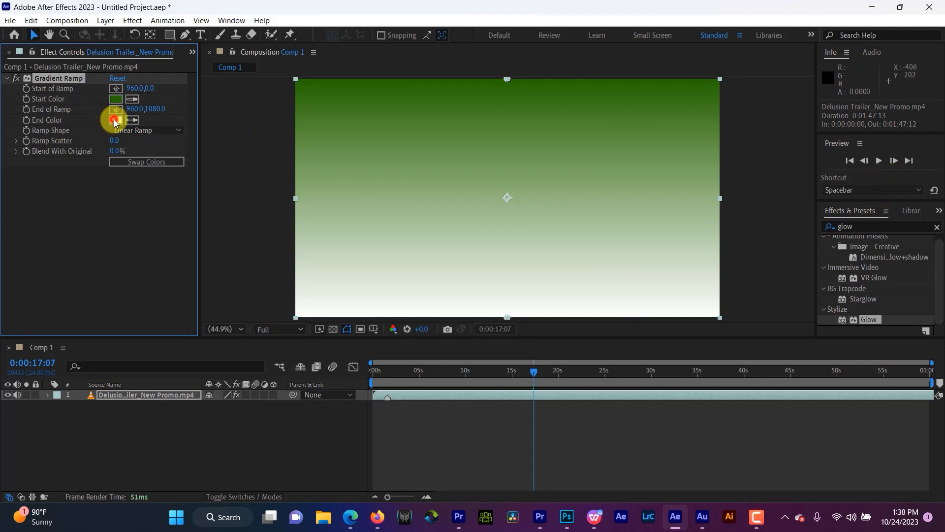
# Step: Set the Gradient Ramp's End Color to bright red
pyautogui.click(116, 120)
pyautogui.click(779, 186)
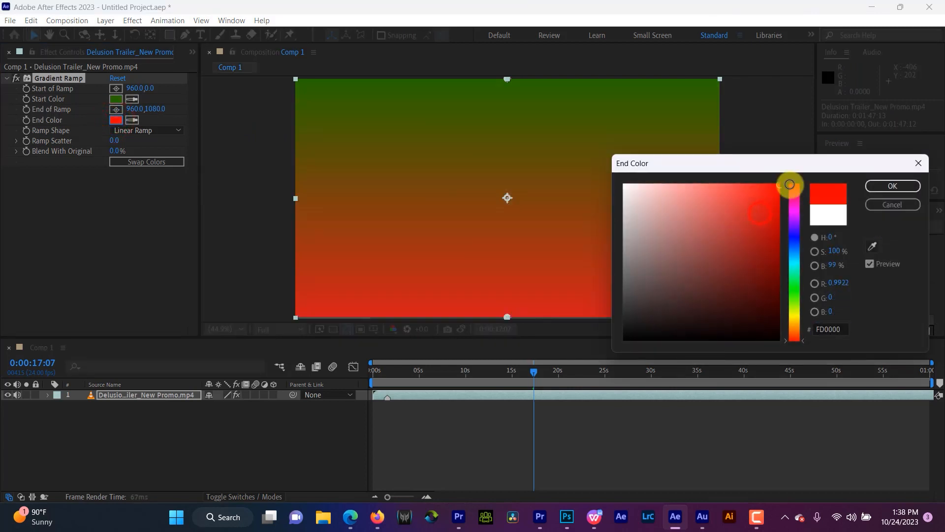
pyautogui.click(914, 186)
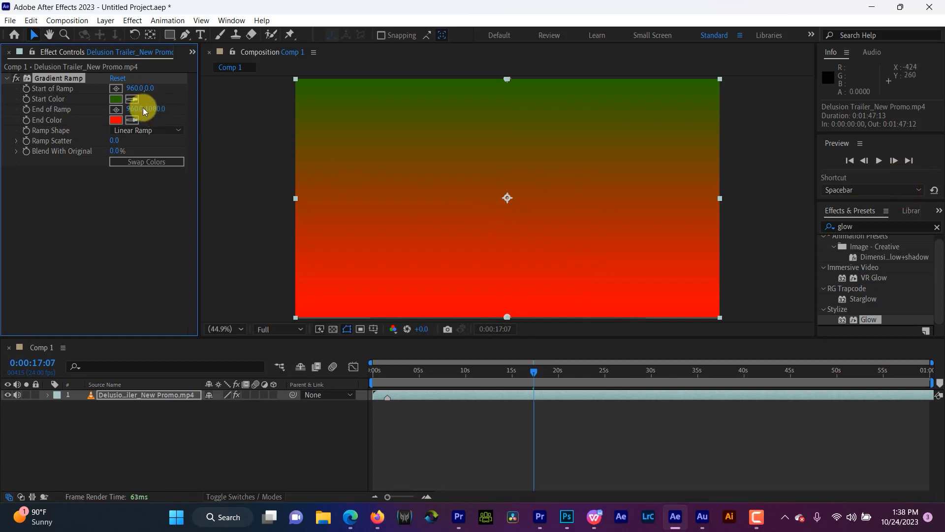
# Step: Change the Gradient Ramp's Start Color to dark blue, 00126A
pyautogui.click(116, 99)
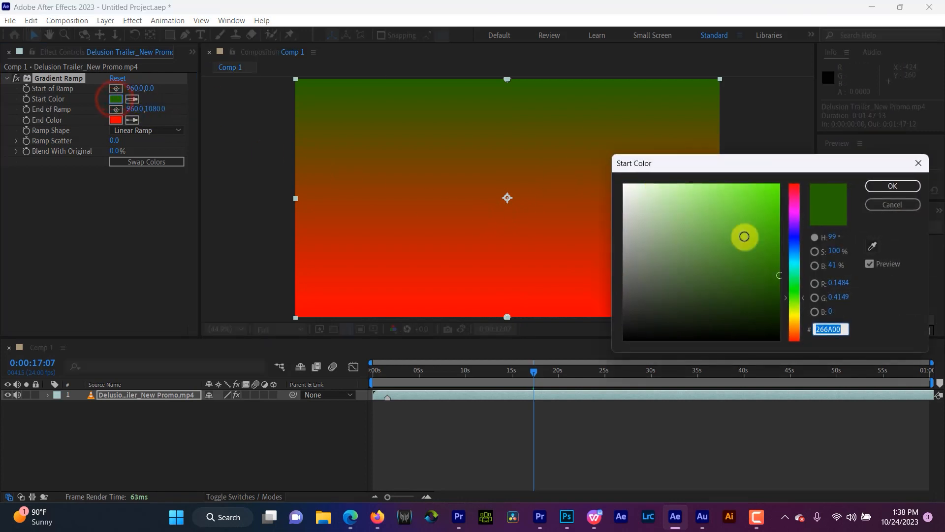
pyautogui.click(795, 241)
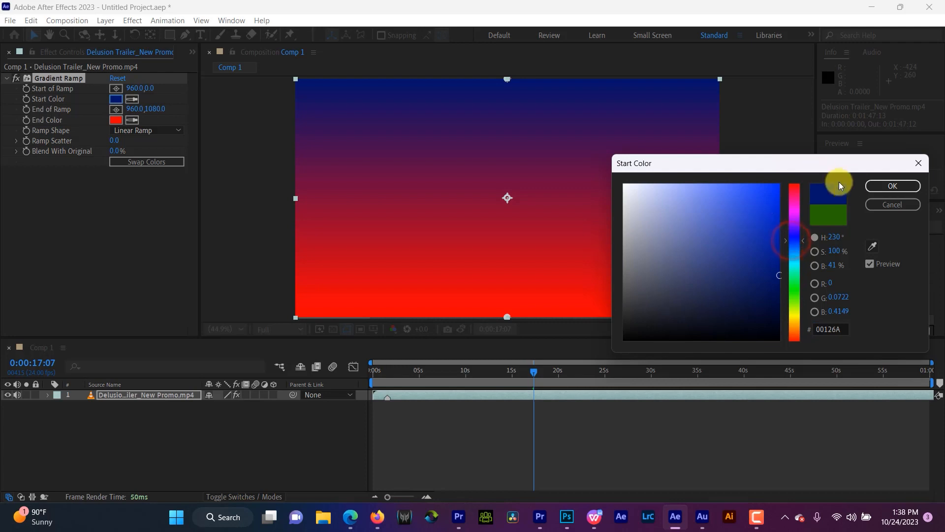
pyautogui.click(886, 186)
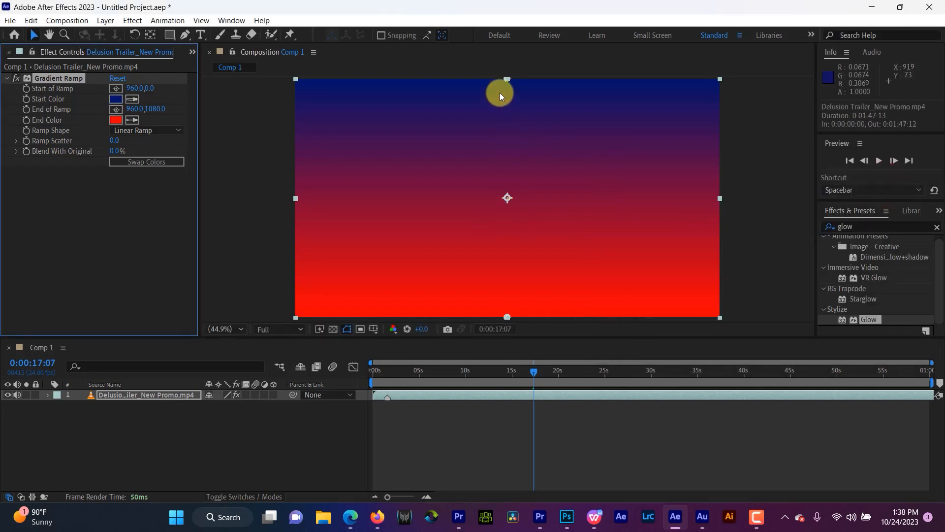
# Step: Move the Gradient Ramp's start point into the frame's upper-left corner, at about 31, 40
pyautogui.moveTo(505, 78); pyautogui.dragTo(463, 143)
pyautogui.moveTo(452, 158); pyautogui.dragTo(300, 89)
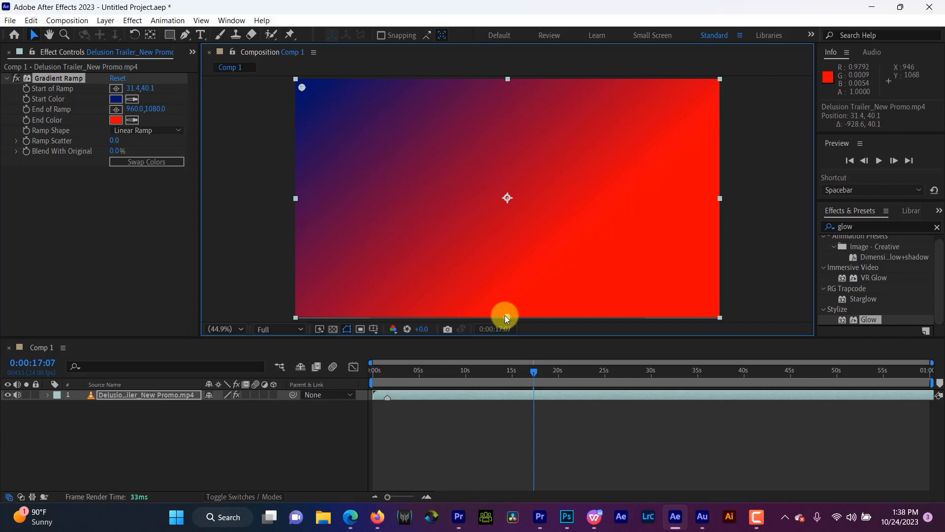
# Step: Move the Gradient Ramp's end point to the frame's lower-right corner, at about 1913, 1071, and change its Start Color to bright blue
pyautogui.moveTo(507, 318); pyautogui.dragTo(716, 309)
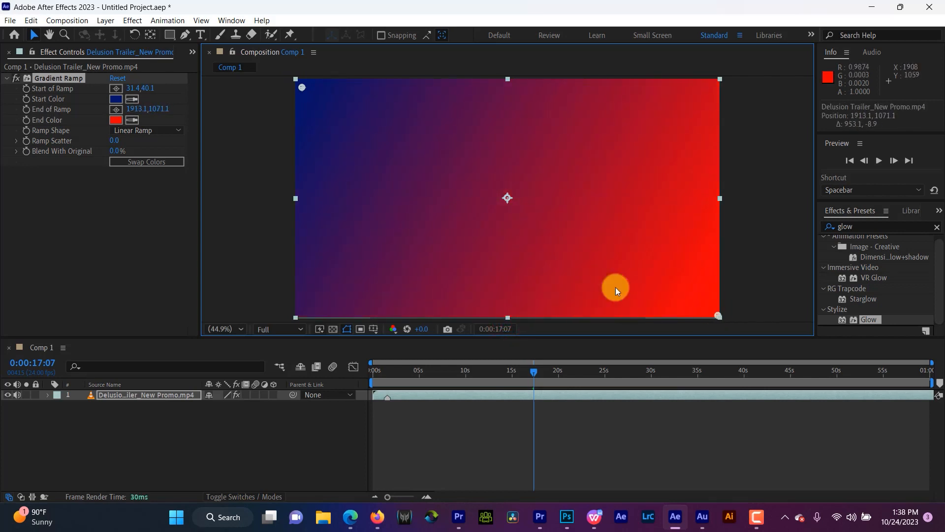
pyautogui.click(116, 98)
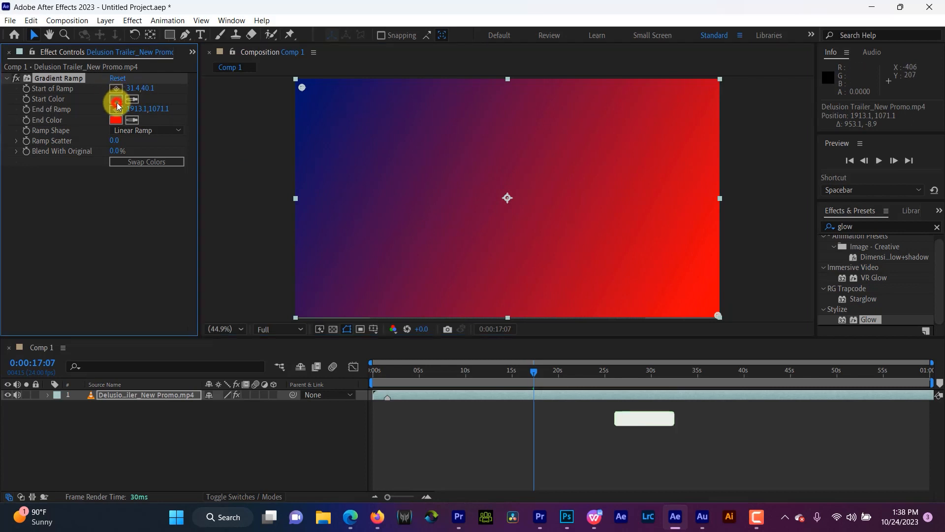
pyautogui.moveTo(759, 226); pyautogui.dragTo(835, 146)
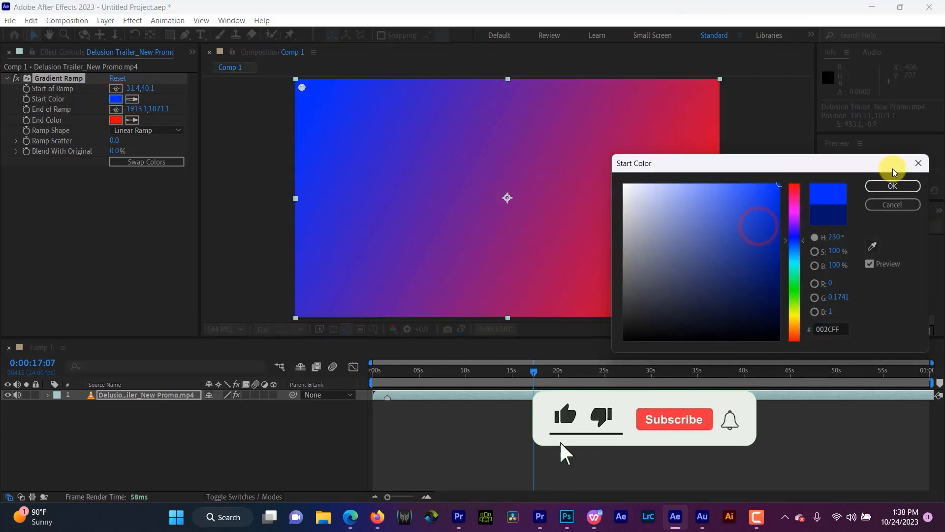
pyautogui.click(794, 238)
pyautogui.click(896, 186)
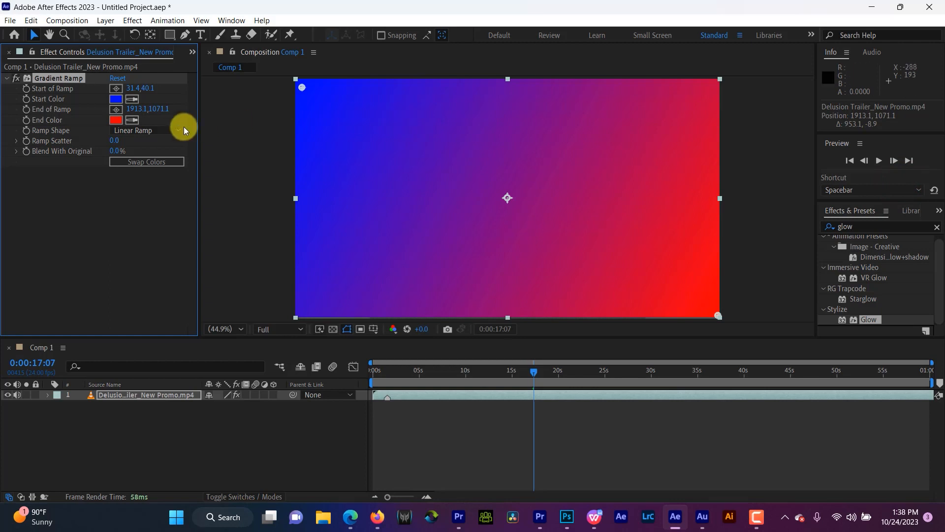
# Step: Switch the Gradient Ramp to Radial Ramp, with its start point at about 962, 541 and its end point at about 1216, 746
pyautogui.click(155, 131)
pyautogui.click(157, 156)
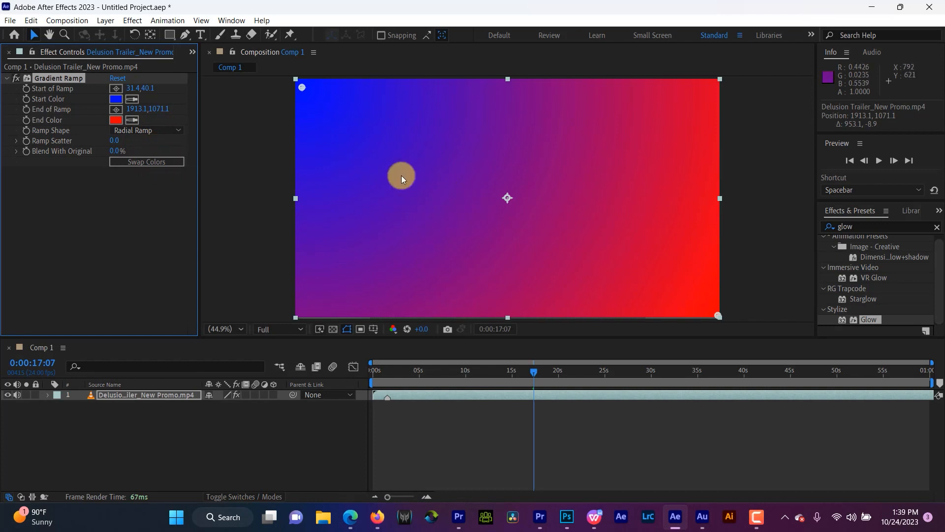
pyautogui.moveTo(302, 87); pyautogui.dragTo(508, 196)
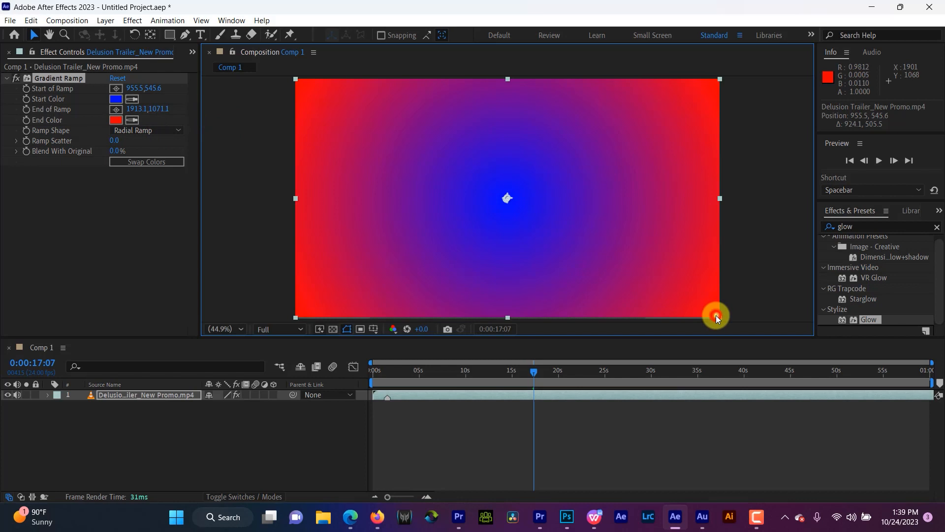
pyautogui.moveTo(716, 316); pyautogui.dragTo(565, 243)
pyautogui.moveTo(506, 196); pyautogui.dragTo(508, 197)
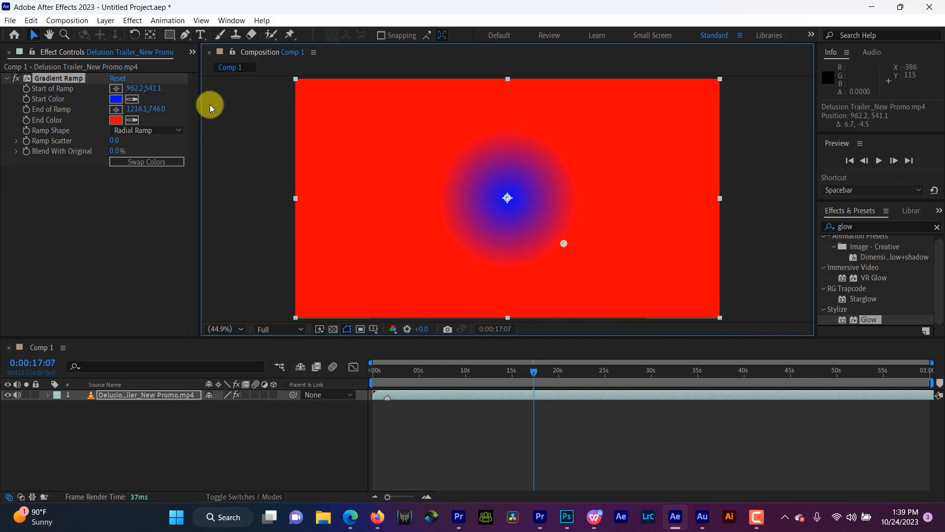
# Step: Sample the red from the frame as the Gradient Ramp's Start Color and set its End Color to blue, 000FFD
pyautogui.click(132, 102)
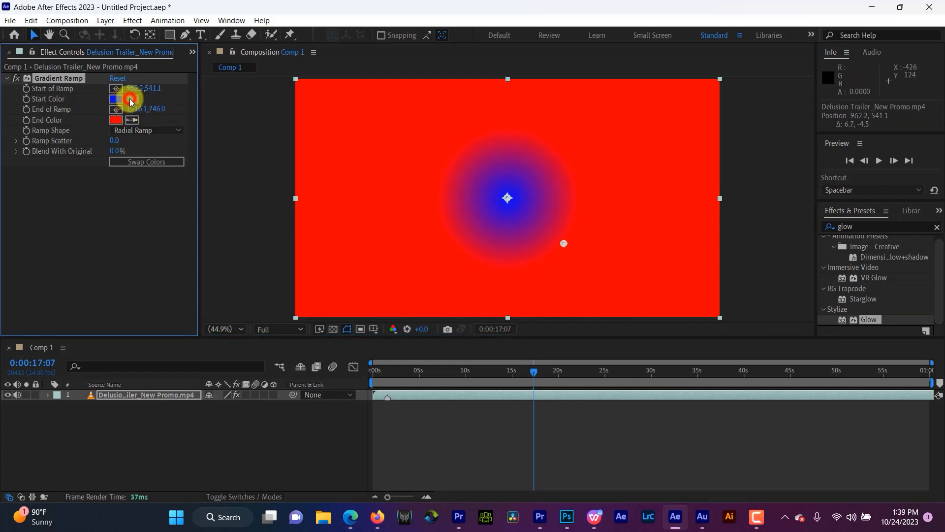
pyautogui.click(400, 212)
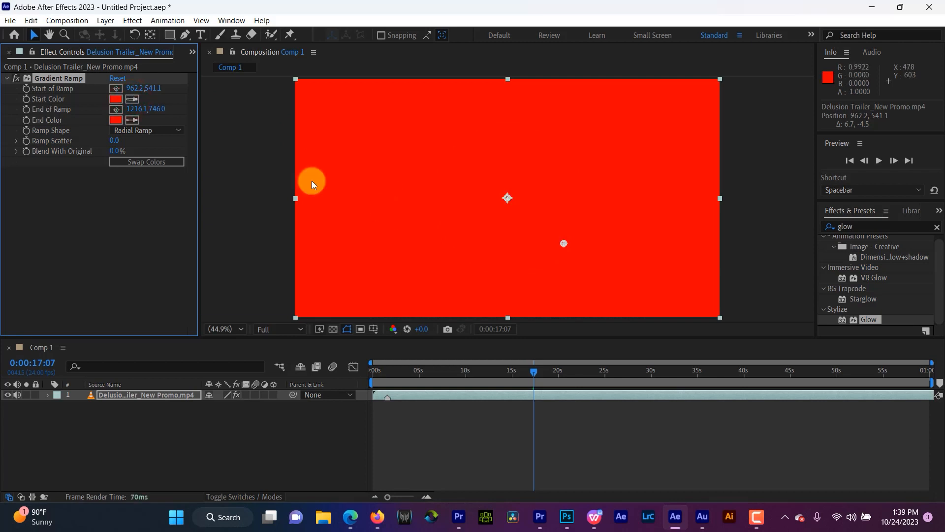
pyautogui.click(116, 119)
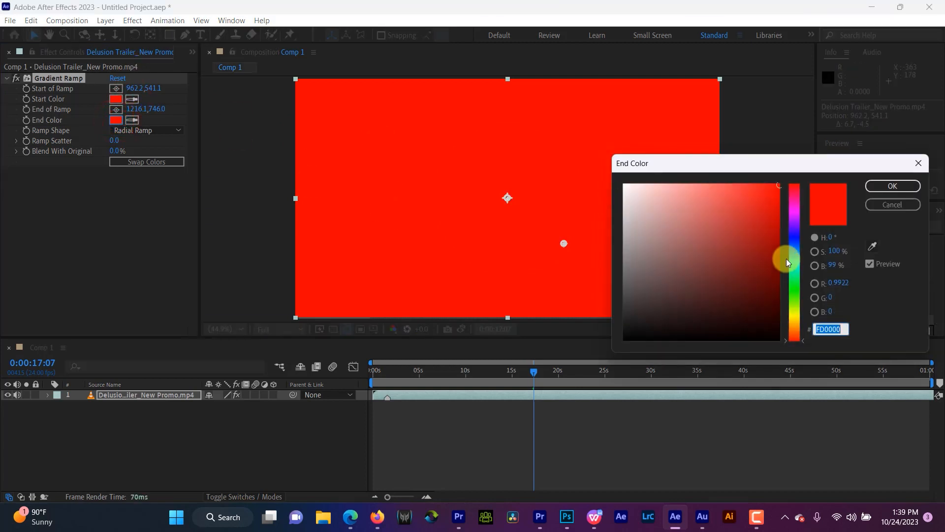
pyautogui.click(795, 238)
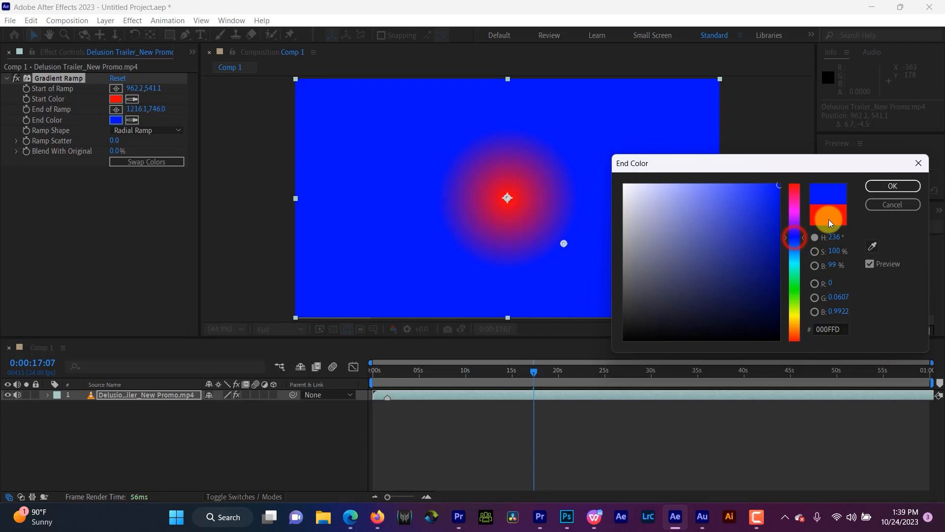
pyautogui.click(877, 187)
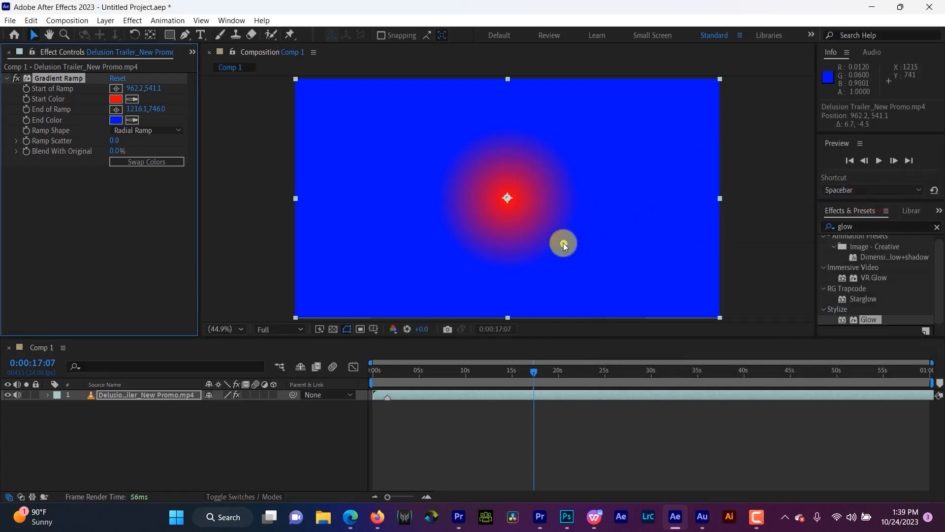
# Step: Widen the radial gradient by moving its end point just outside the frame's right edge, at about 1984, 1038
pyautogui.moveTo(563, 244); pyautogui.dragTo(759, 326)
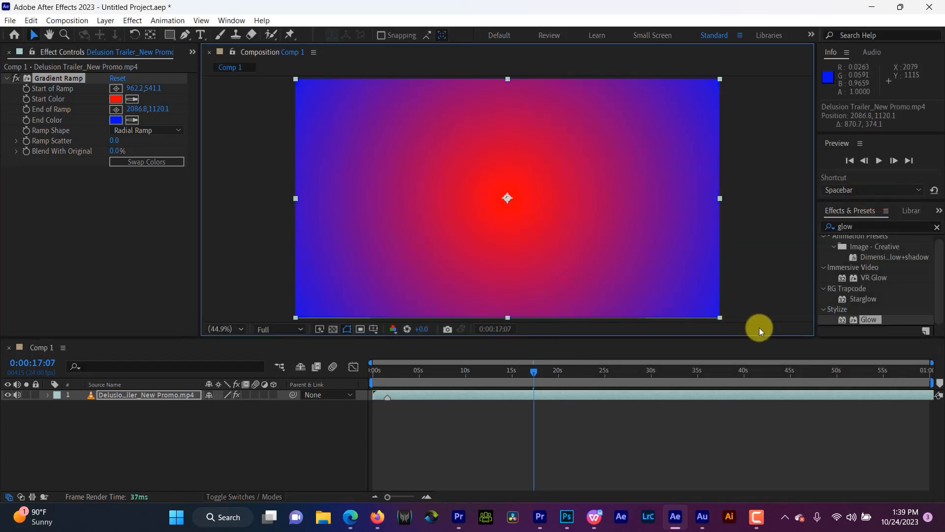
pyautogui.moveTo(838, 345); pyautogui.dragTo(733, 307)
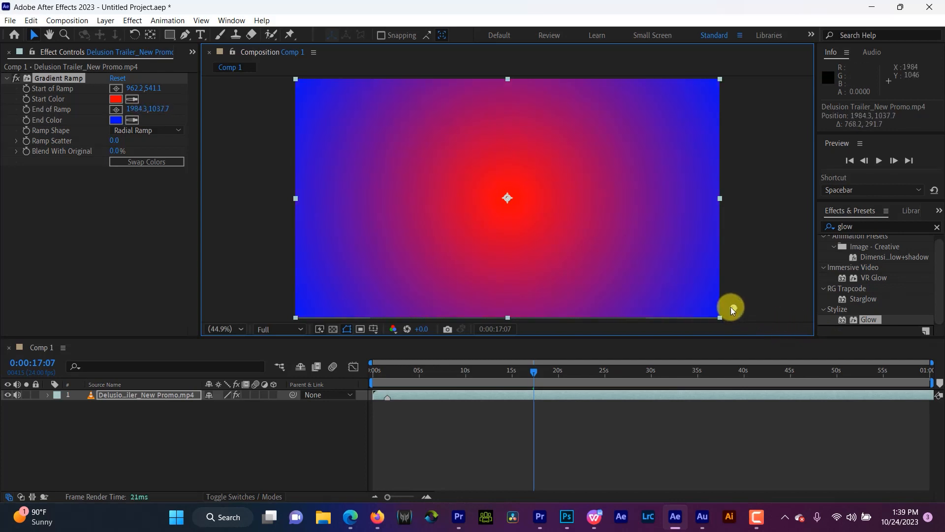
pyautogui.click(730, 306)
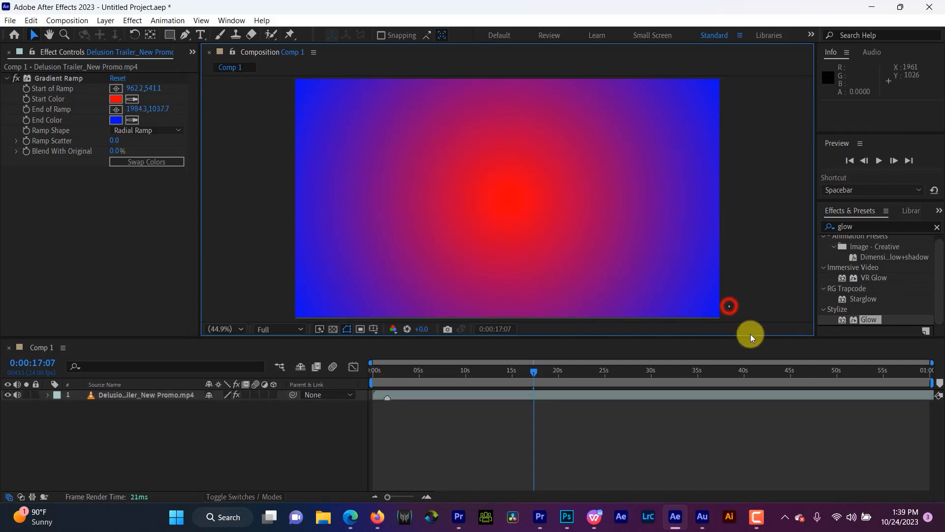
pyautogui.click(601, 264)
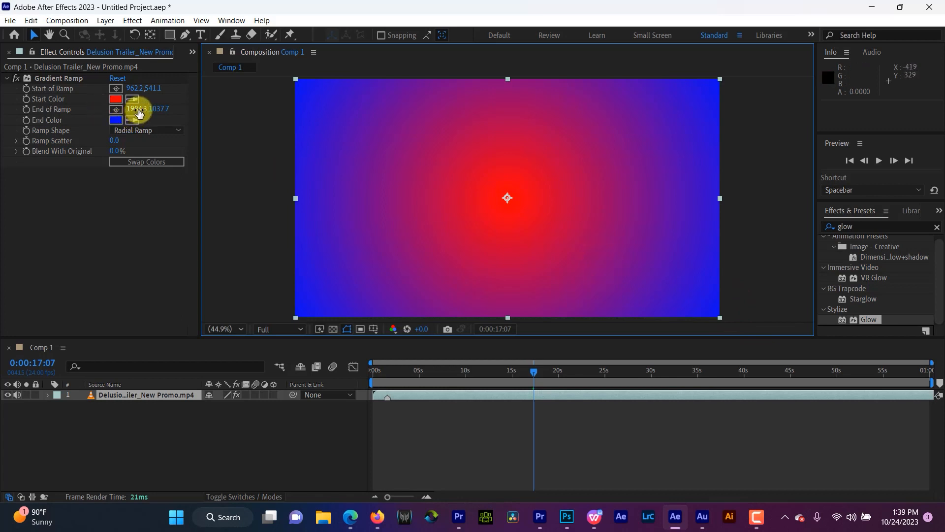
# Step: Adjust the End of Ramp coordinates and place the end point inside the frame at about 1407, 719
pyautogui.moveTo(155, 112); pyautogui.dragTo(2, 63)
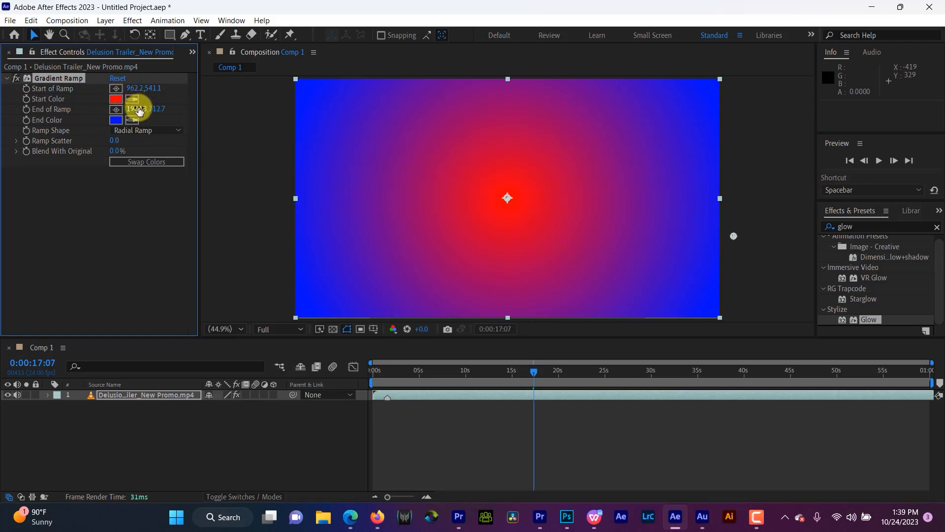
pyautogui.moveTo(138, 108)
pyautogui.mouseDown()
pyautogui.moveTo(1, 114)
pyautogui.moveTo(348, 75)
pyautogui.moveTo(658, 76)
pyautogui.moveTo(149, 117)
pyautogui.mouseUp()
pyautogui.click(116, 110)
pyautogui.click(607, 237)
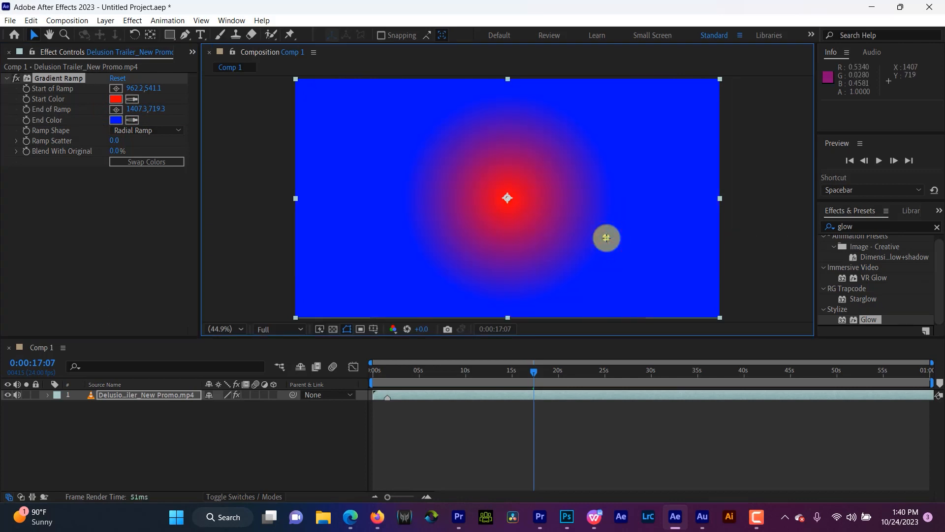
# Step: Delete the Gradient Ramp effect from the video layer and apply the Lens Flare effect instead
pyautogui.click(77, 81)
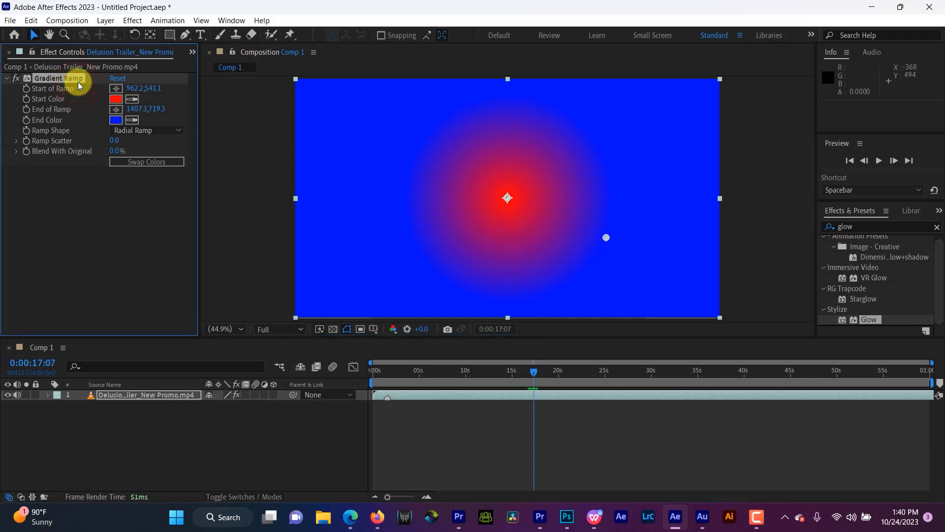
pyautogui.press('Delete')
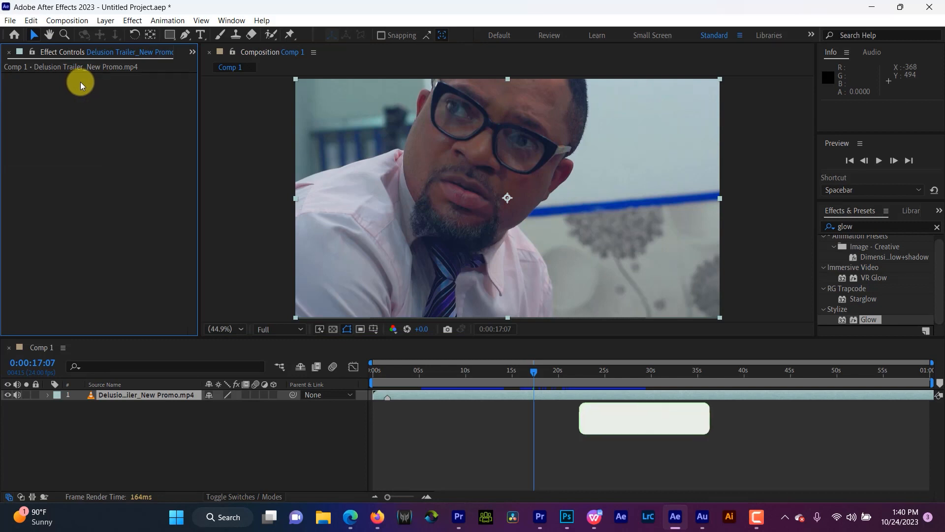
pyautogui.click(130, 19)
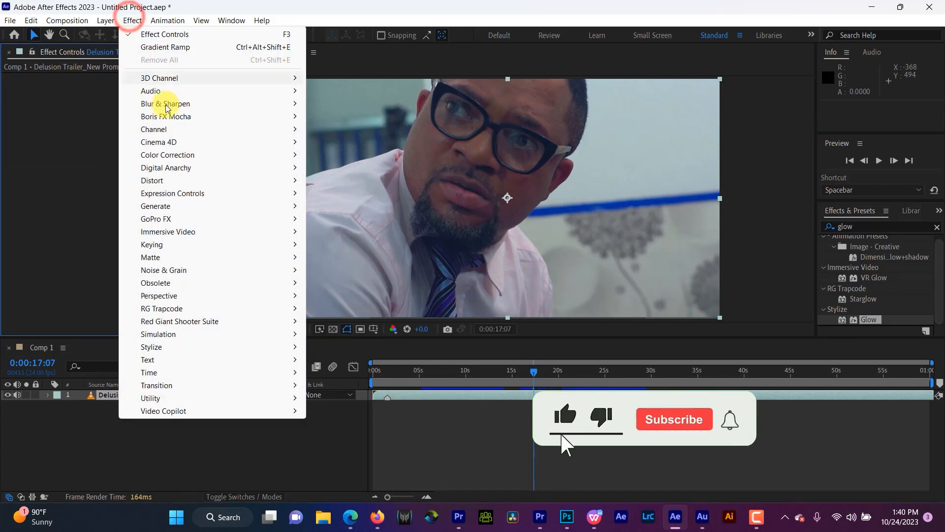
pyautogui.moveTo(189, 210)
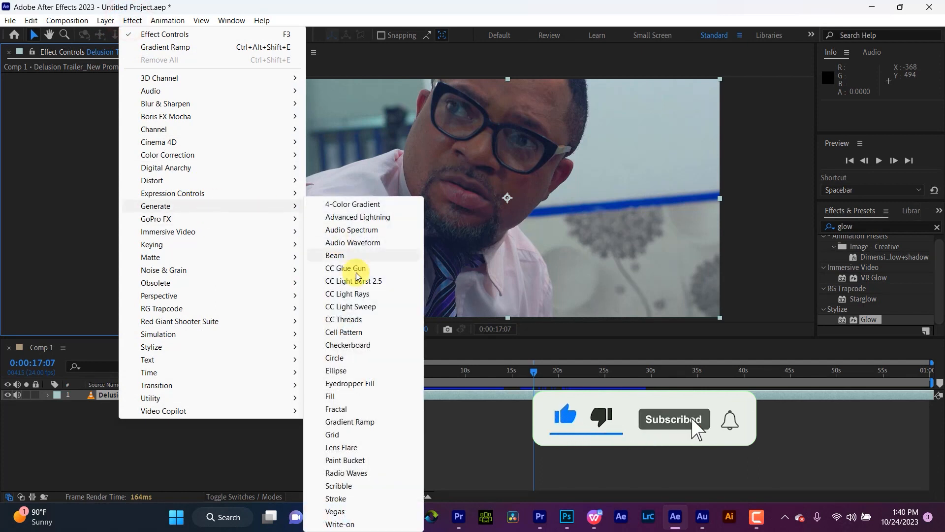
pyautogui.click(360, 449)
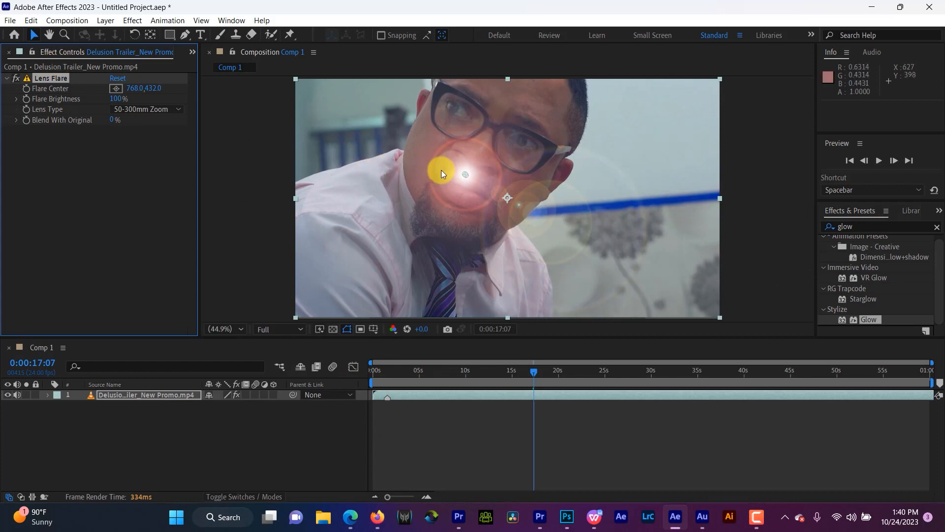
# Step: Shift the Lens Flare's center to about 688, 432 and set Flare Brightness to 101%
pyautogui.moveTo(461, 175)
pyautogui.mouseDown()
pyautogui.moveTo(400, 162)
pyautogui.moveTo(344, 117)
pyautogui.moveTo(478, 200)
pyautogui.moveTo(404, 276)
pyautogui.moveTo(310, 100)
pyautogui.moveTo(447, 175)
pyautogui.mouseUp()
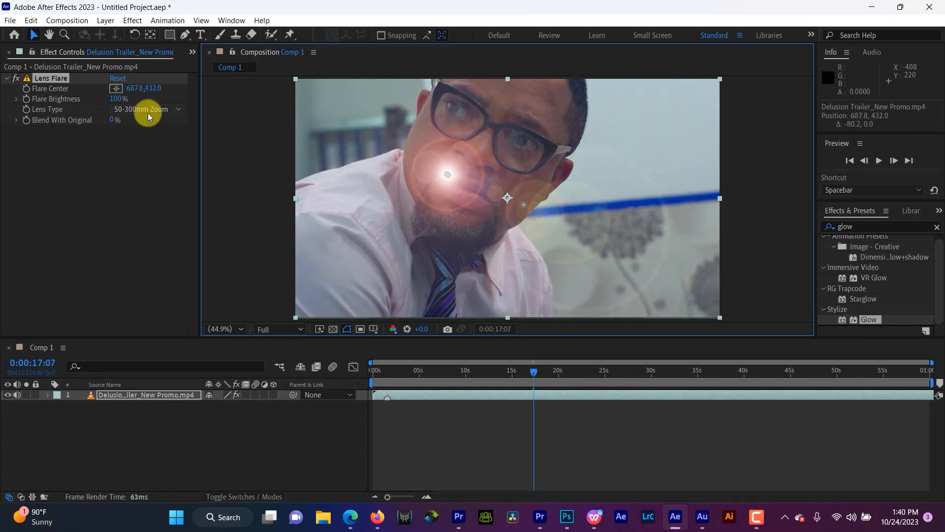
pyautogui.moveTo(119, 100)
pyautogui.mouseDown()
pyautogui.moveTo(178, 84)
pyautogui.moveTo(127, 105)
pyautogui.mouseUp()
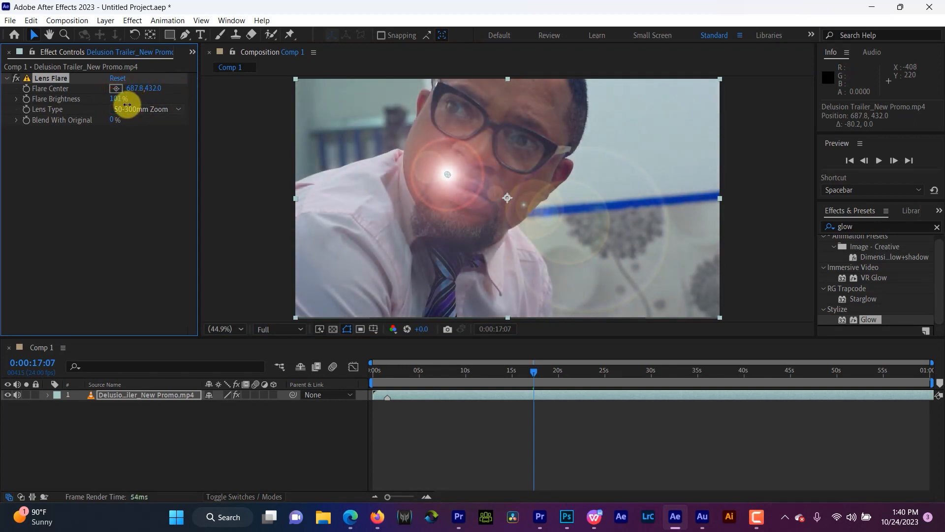
# Step: Place the flare center on the wall at about 1719, 256, then reposition it over the man's glasses at about 704, 116
pyautogui.click(118, 87)
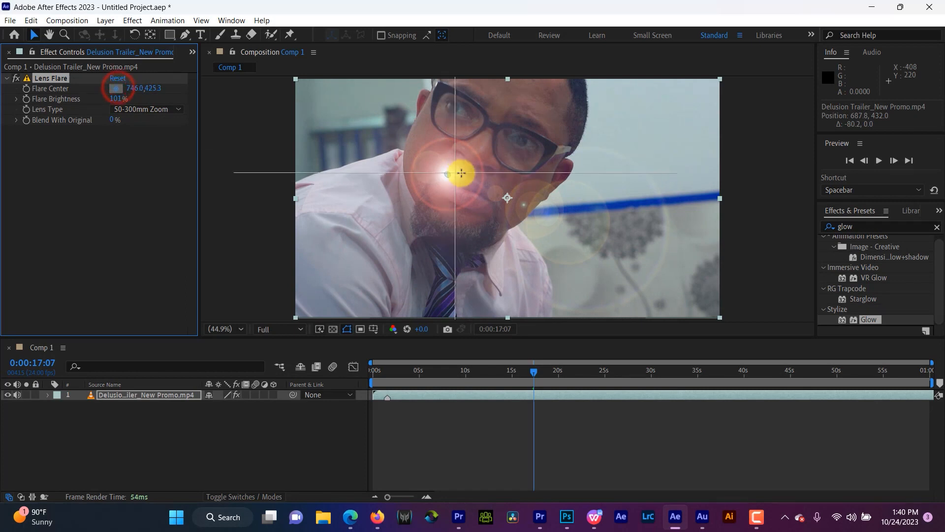
pyautogui.click(610, 129)
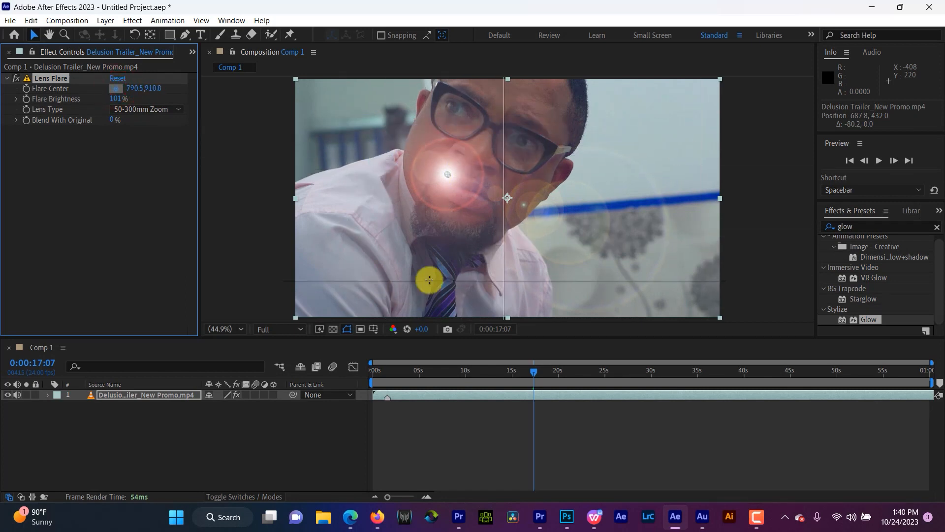
pyautogui.click(650, 148)
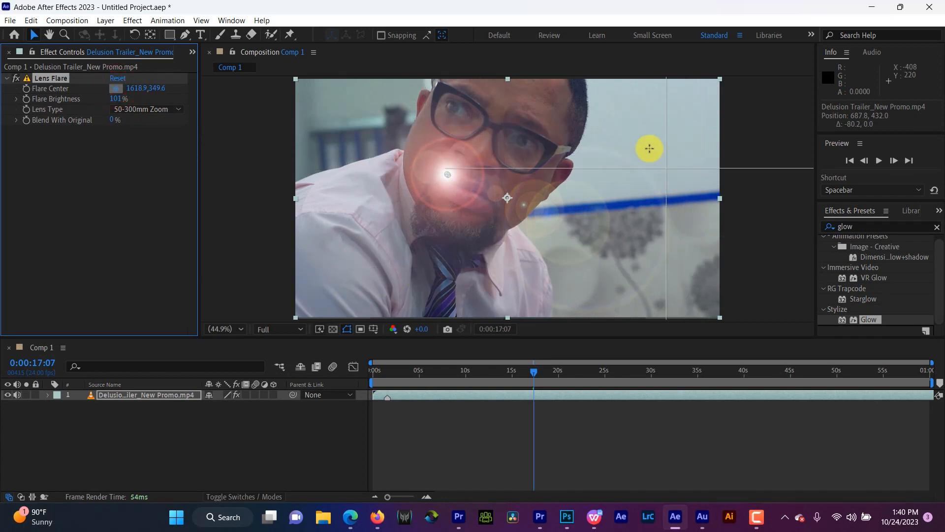
pyautogui.click(676, 135)
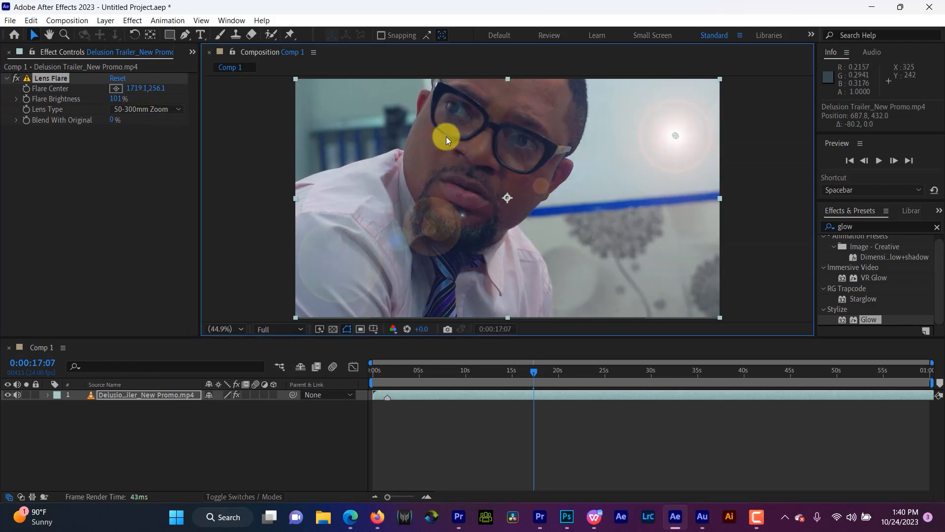
pyautogui.click(116, 88)
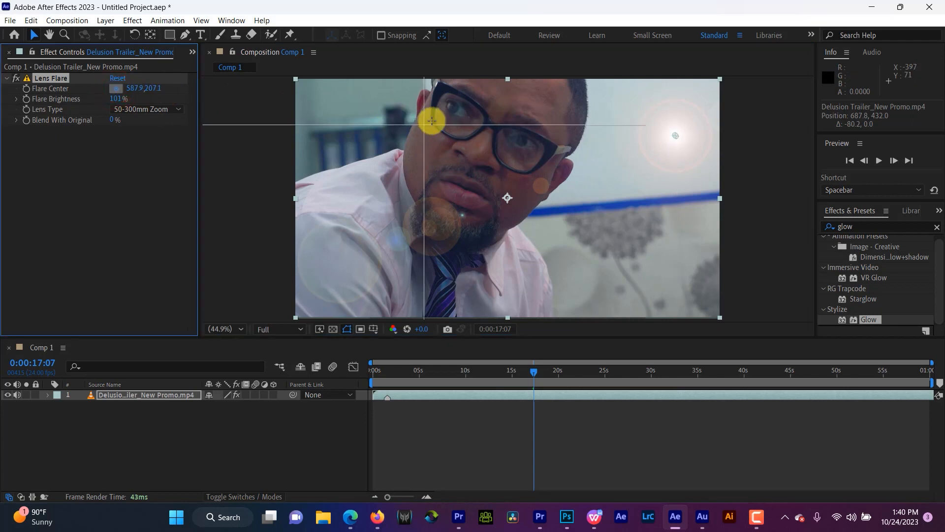
pyautogui.click(451, 104)
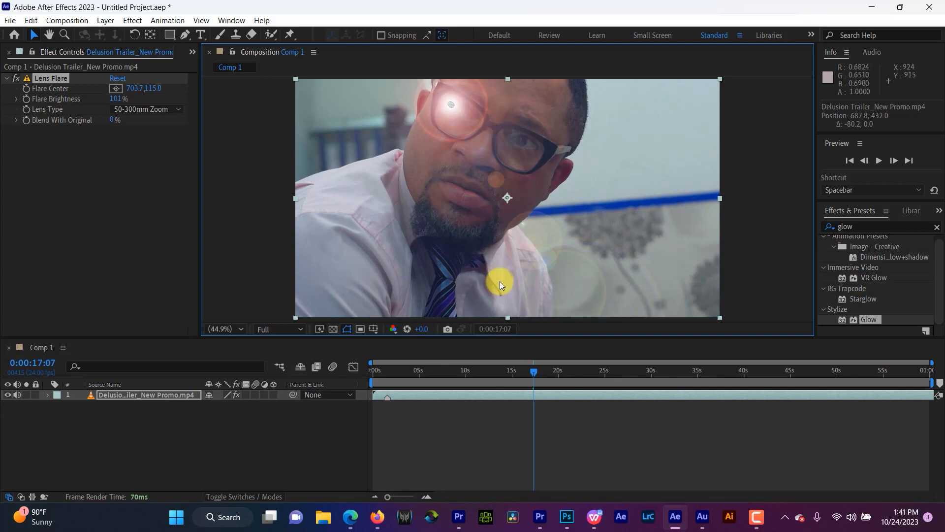
# Step: Try the 35mm Prime lens type, switch to 105mm Prime, and move the flare center onto the wall at about 1425, 307
pyautogui.click(170, 109)
pyautogui.click(180, 140)
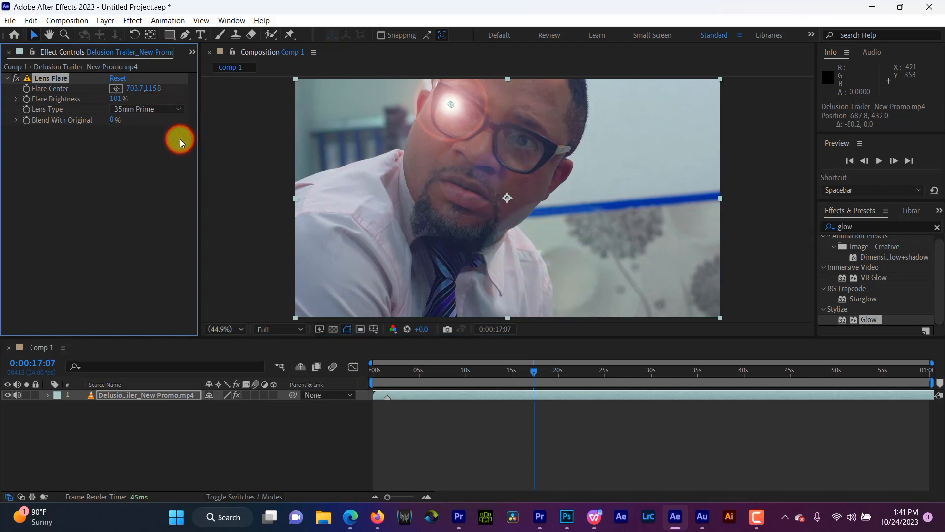
pyautogui.click(127, 108)
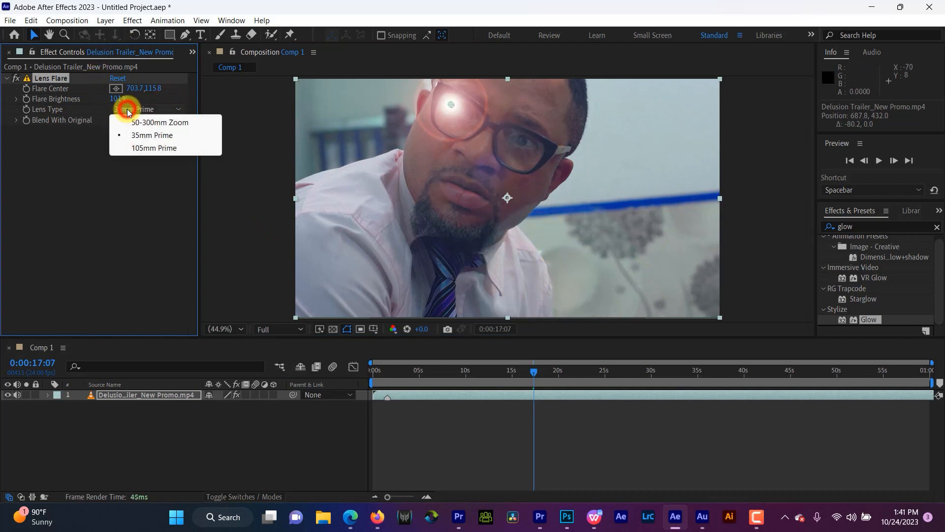
pyautogui.click(155, 147)
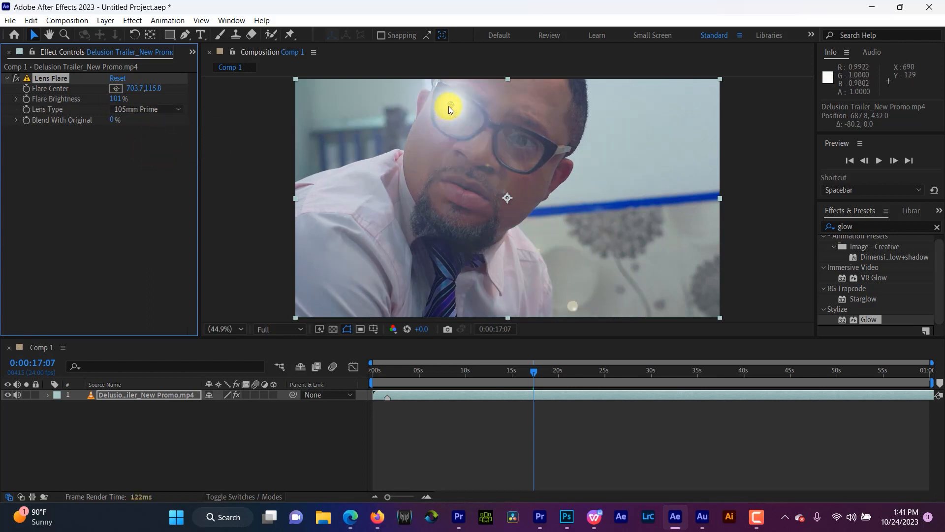
pyautogui.moveTo(450, 105); pyautogui.dragTo(610, 151)
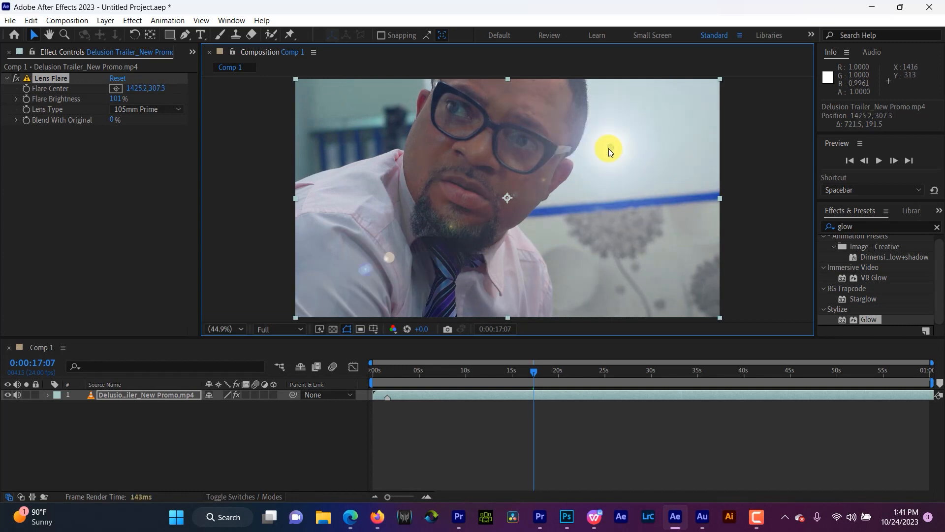
# Step: Move the Lens Flare center to about 1670, 165 on the wall, then delete the Lens Flare effect from the video layer
pyautogui.moveTo(608, 149); pyautogui.dragTo(665, 115)
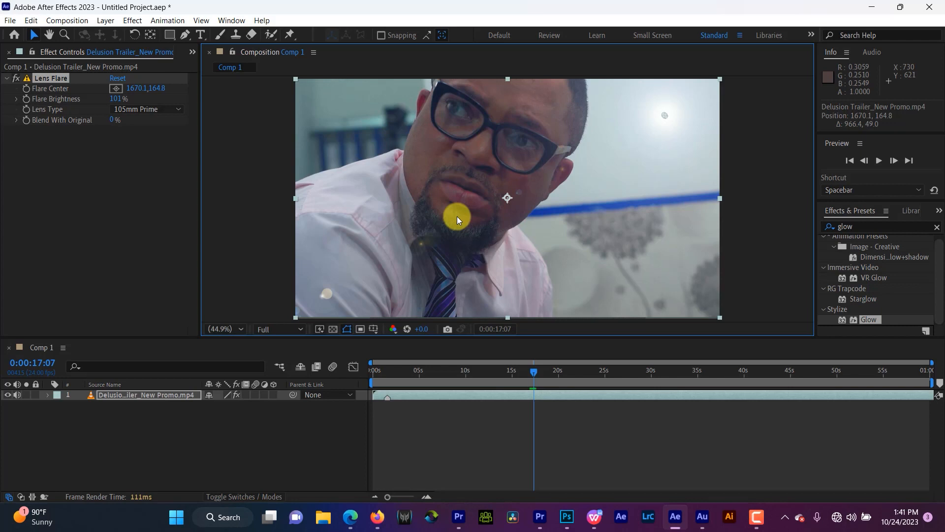
pyautogui.click(65, 80)
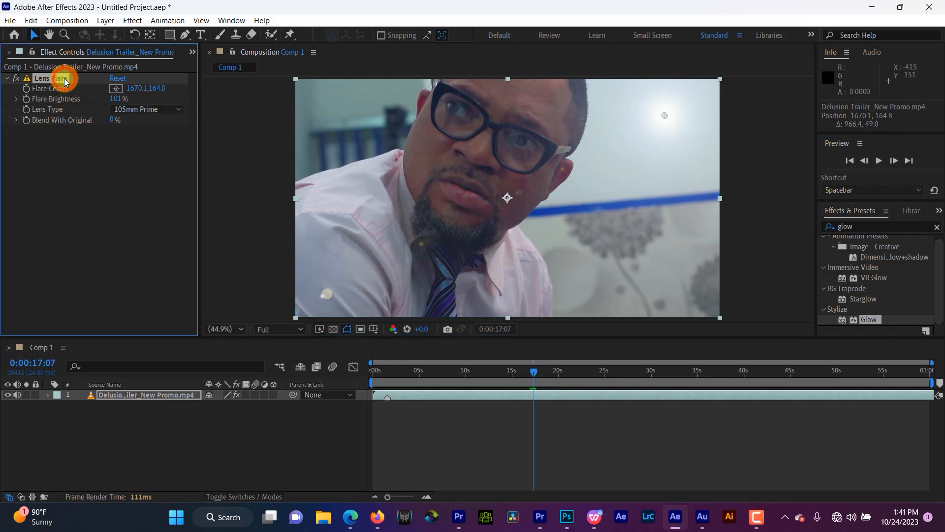
pyautogui.press('Delete')
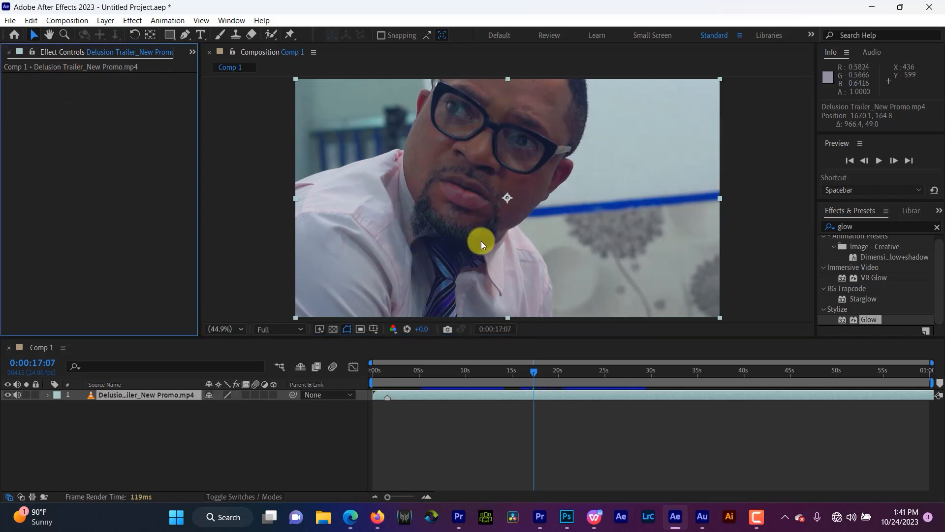
# Step: Go to 0:00:41:09, where the woman in the yellow shirt appears, and apply the Change to Color effect to the video layer
pyautogui.click(755, 380)
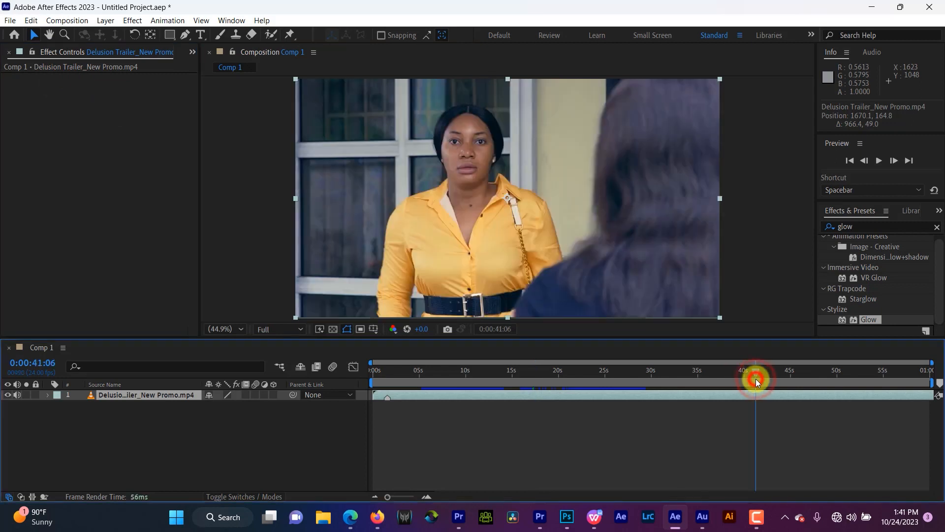
pyautogui.moveTo(756, 380); pyautogui.dragTo(757, 379)
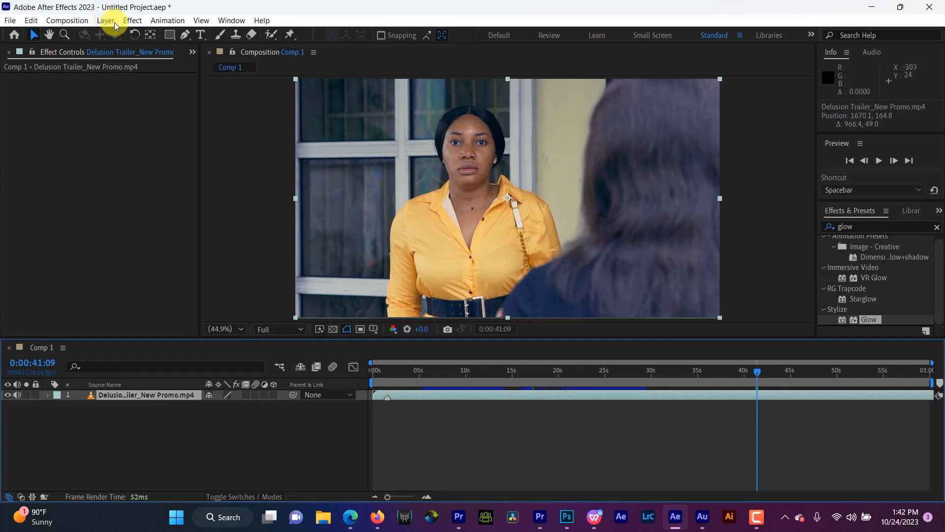
pyautogui.click(132, 21)
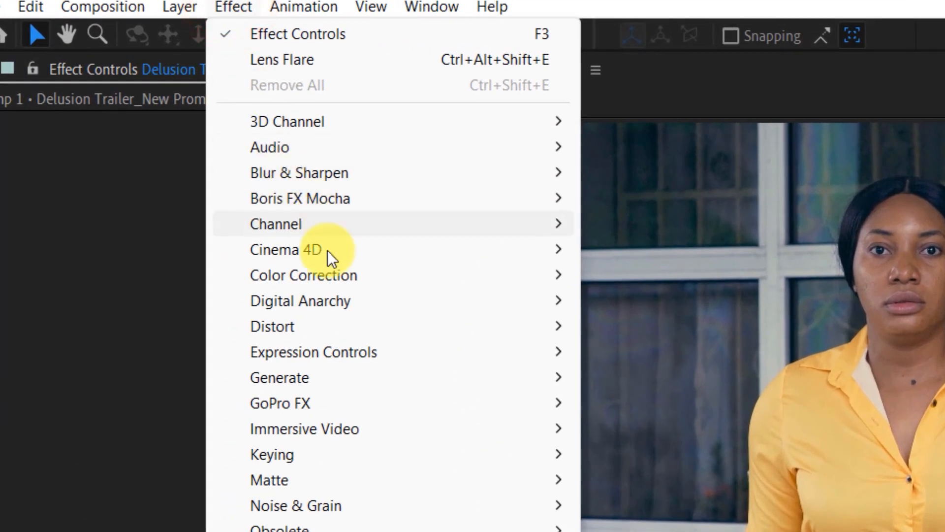
pyautogui.moveTo(344, 279)
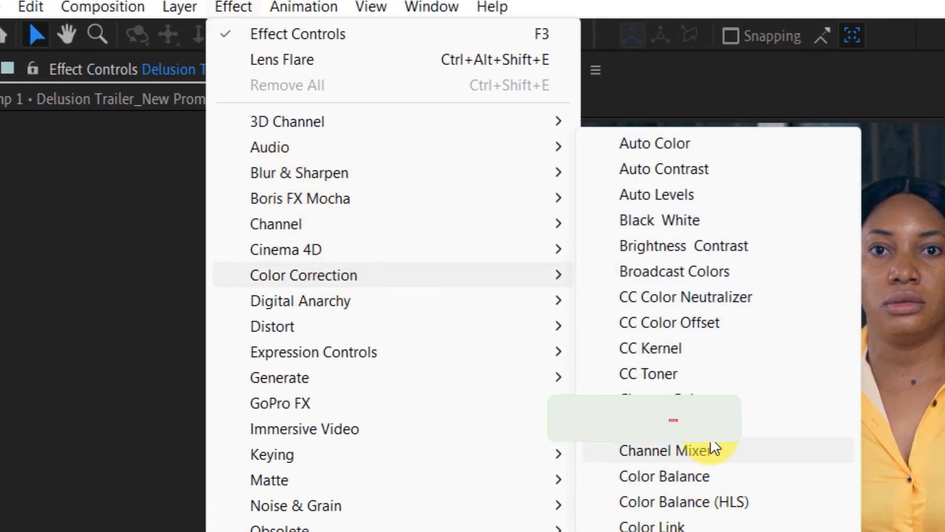
pyautogui.click(714, 429)
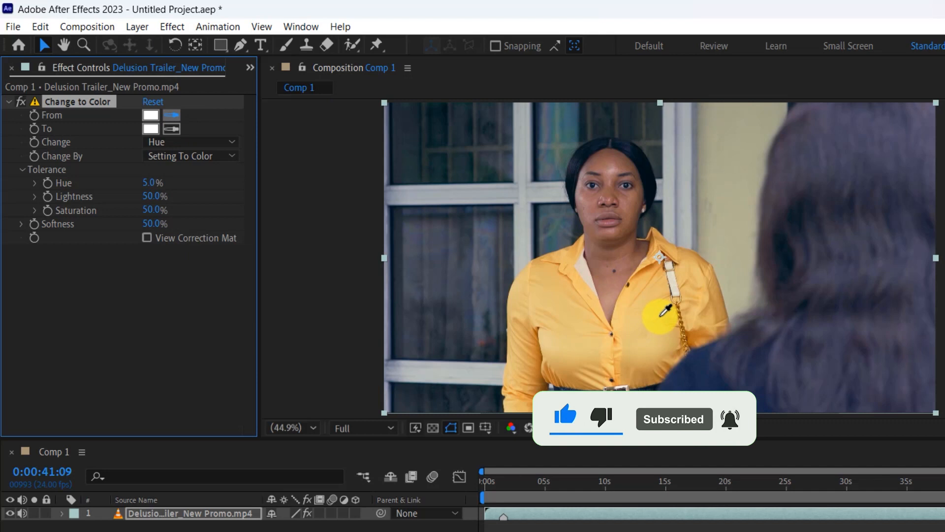
# Step: Sample the woman's yellow shirt as the From color and set the To color to pure red, FF0000
pyautogui.click(655, 305)
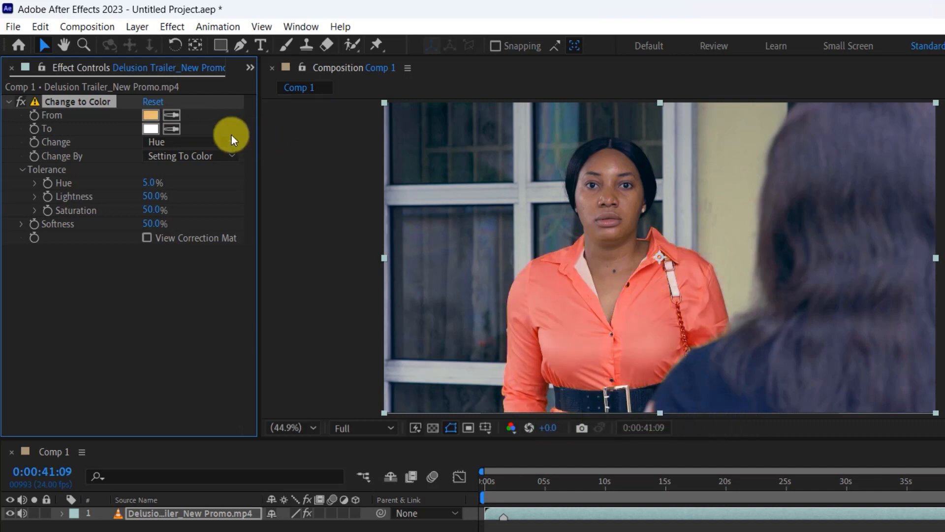
pyautogui.click(152, 129)
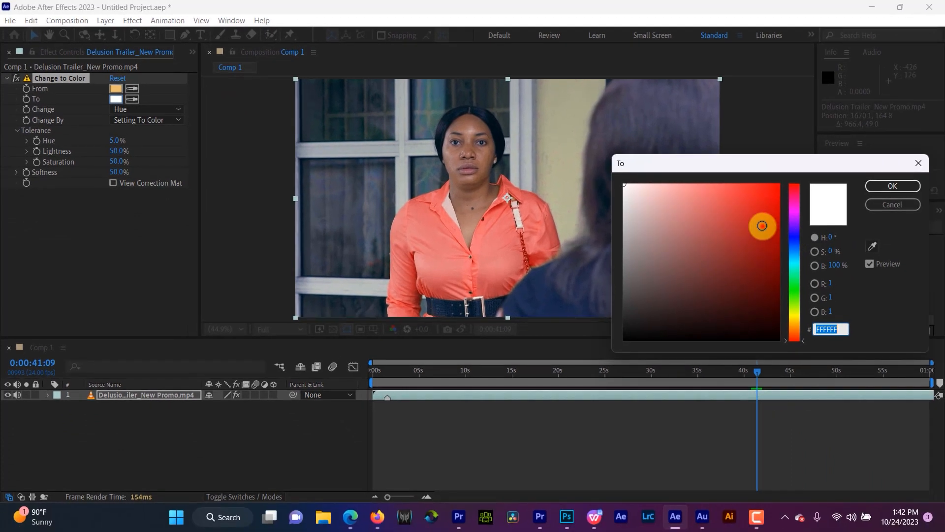
pyautogui.moveTo(763, 225); pyautogui.dragTo(829, 160)
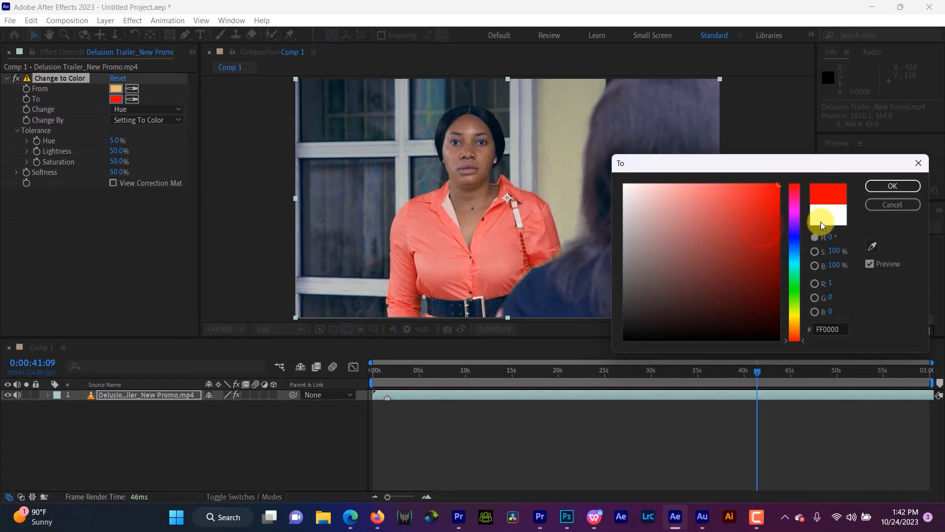
# Step: Try different To hues on the shirt, including blue 0053FF, green 52FF00, magenta F400FF, cyan 00FFFA, purple A200FF and orange FF8C00
pyautogui.click(797, 245)
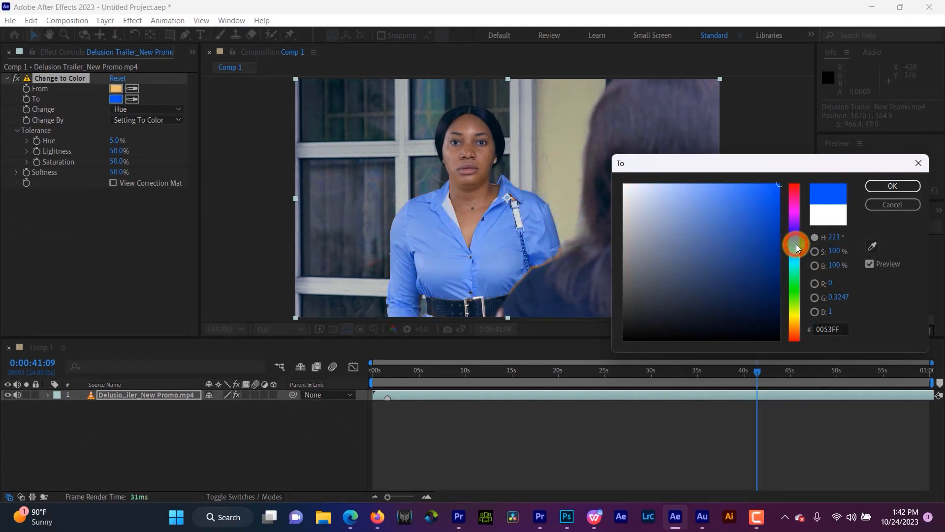
pyautogui.click(791, 297)
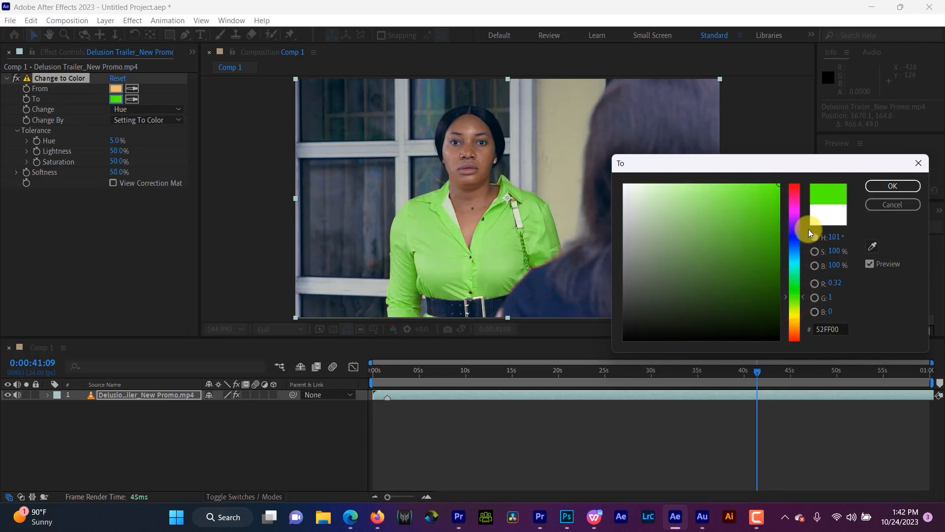
pyautogui.click(796, 212)
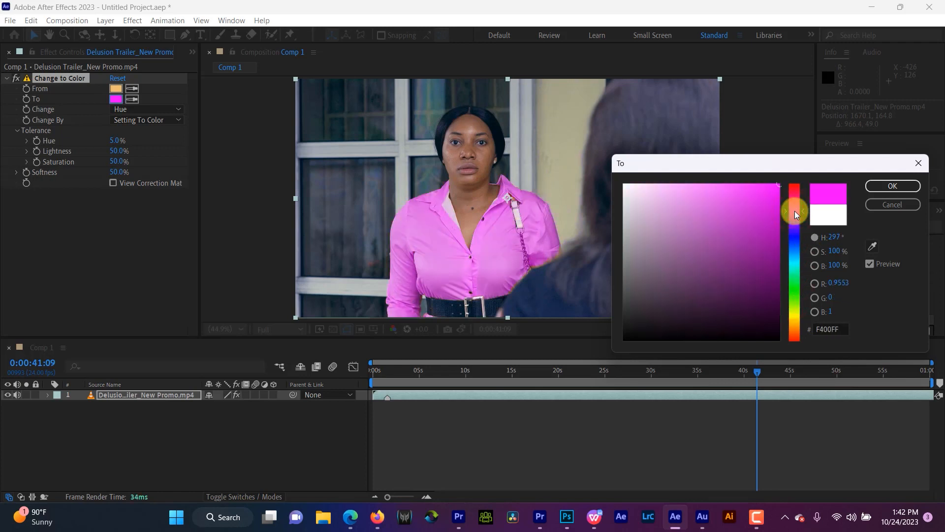
pyautogui.click(795, 196)
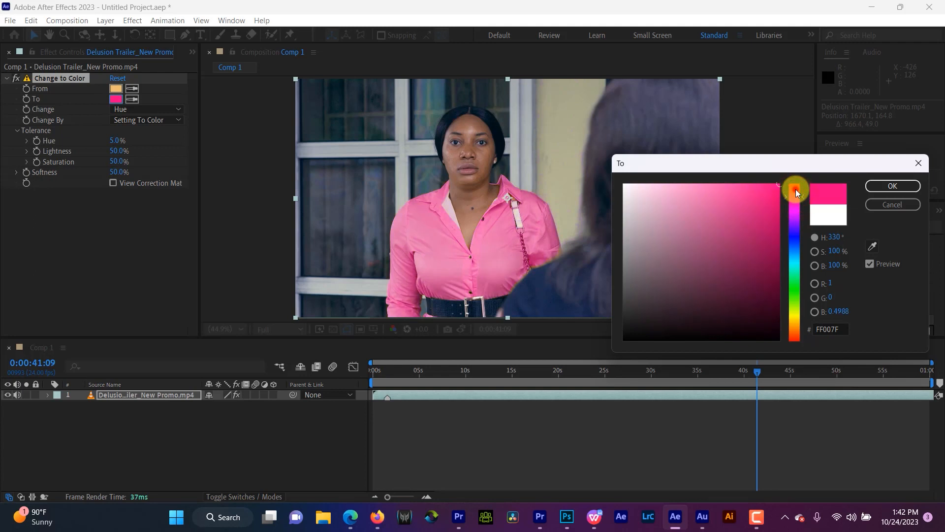
pyautogui.click(796, 189)
pyautogui.click(797, 265)
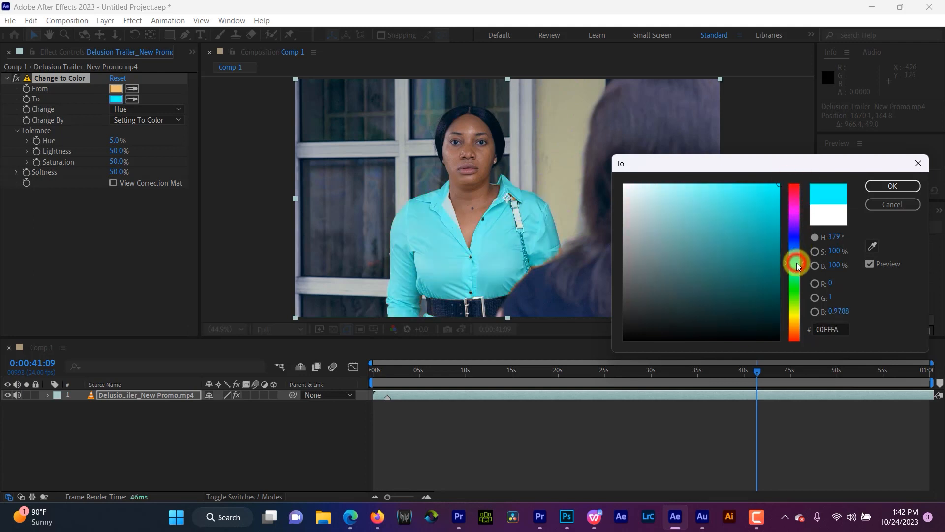
pyautogui.click(797, 236)
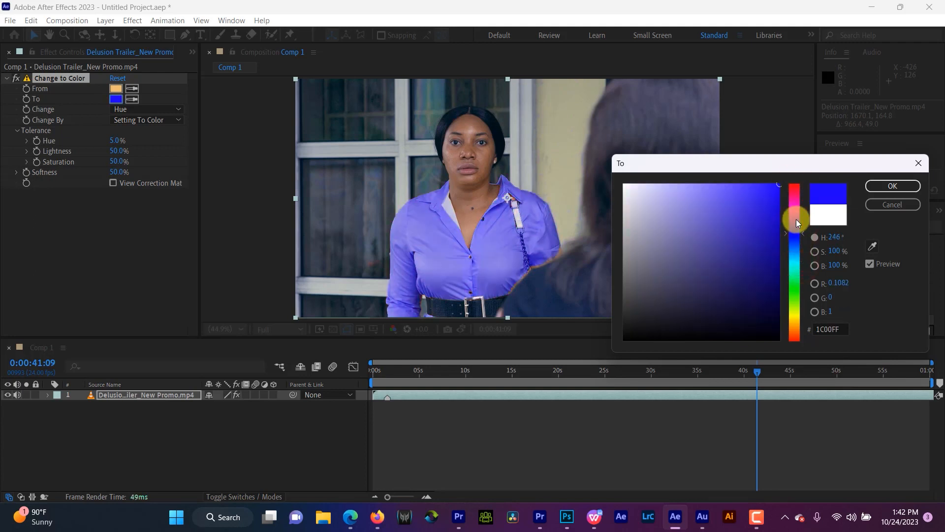
pyautogui.click(797, 220)
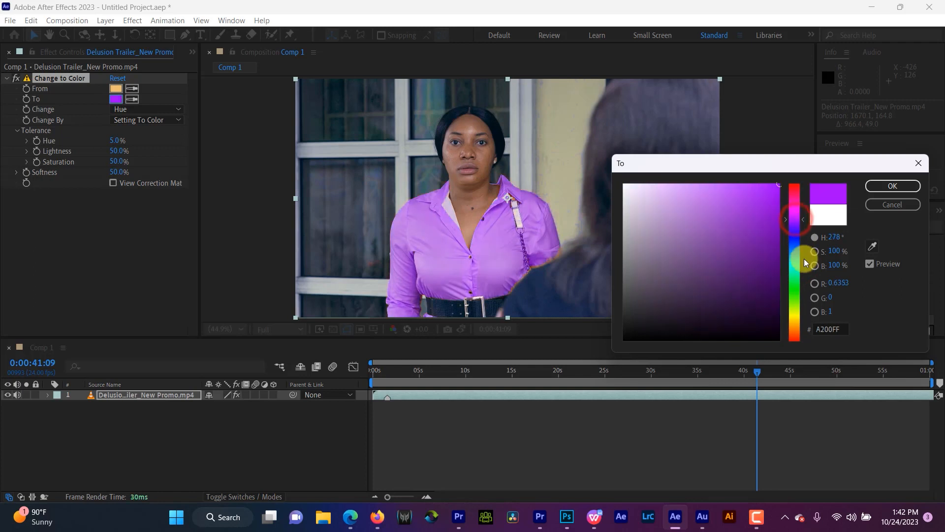
pyautogui.click(792, 288)
pyautogui.click(794, 326)
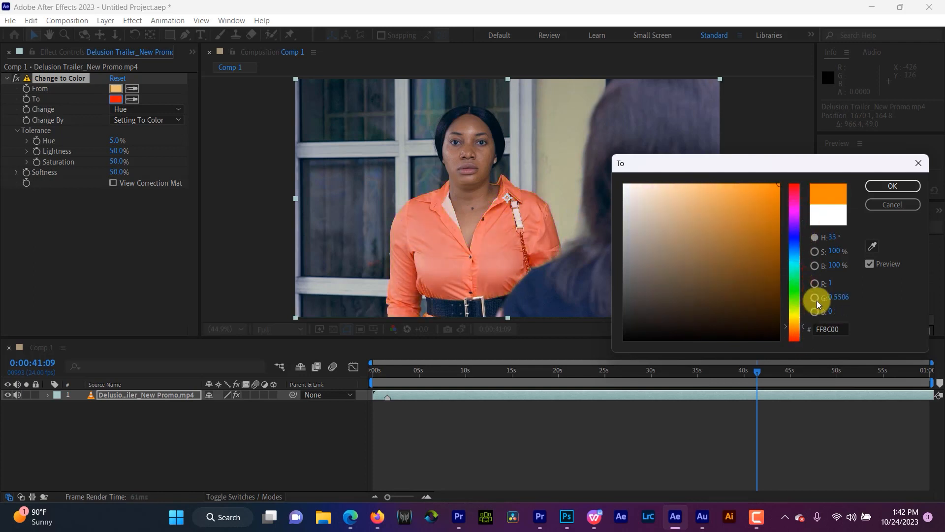
# Step: Sweep the To hue through pink FF0067, settle on blue 0036FF for the shirt and accept the color
pyautogui.moveTo(816, 301)
pyautogui.mouseDown()
pyautogui.moveTo(809, 212)
pyautogui.moveTo(804, 323)
pyautogui.moveTo(808, 194)
pyautogui.mouseUp()
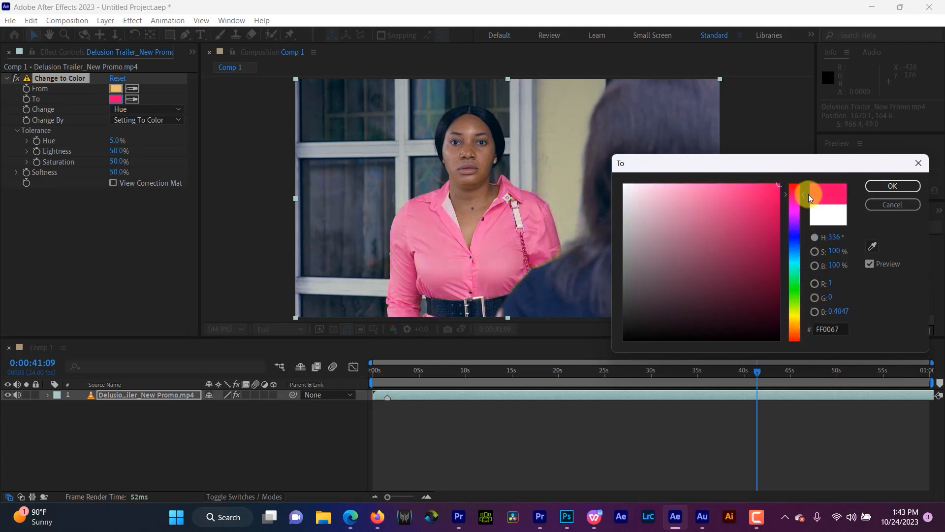
pyautogui.moveTo(808, 194)
pyautogui.mouseDown()
pyautogui.moveTo(804, 313)
pyautogui.moveTo(797, 214)
pyautogui.moveTo(805, 241)
pyautogui.mouseUp()
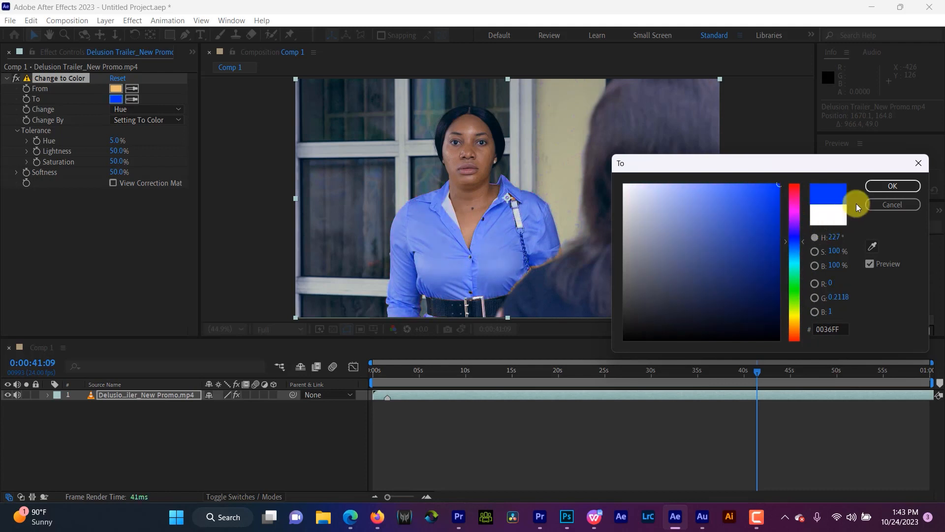
pyautogui.click(882, 187)
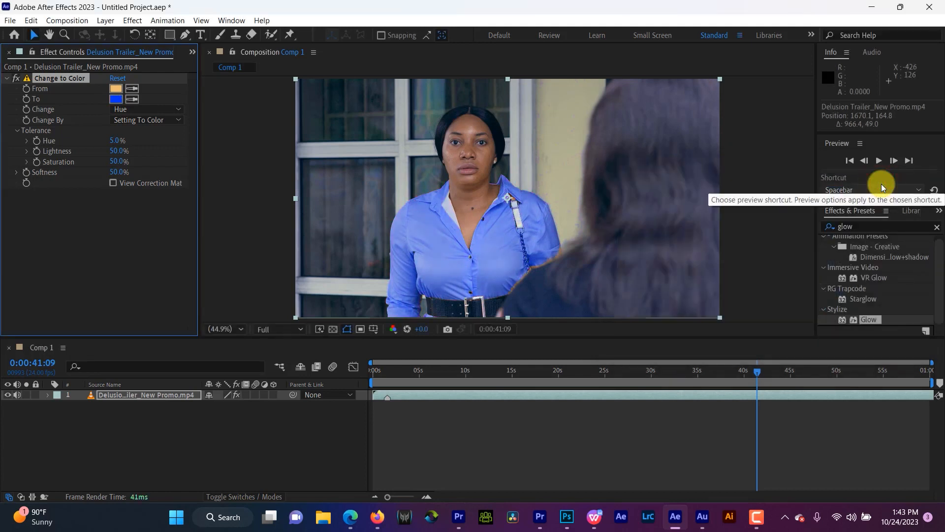